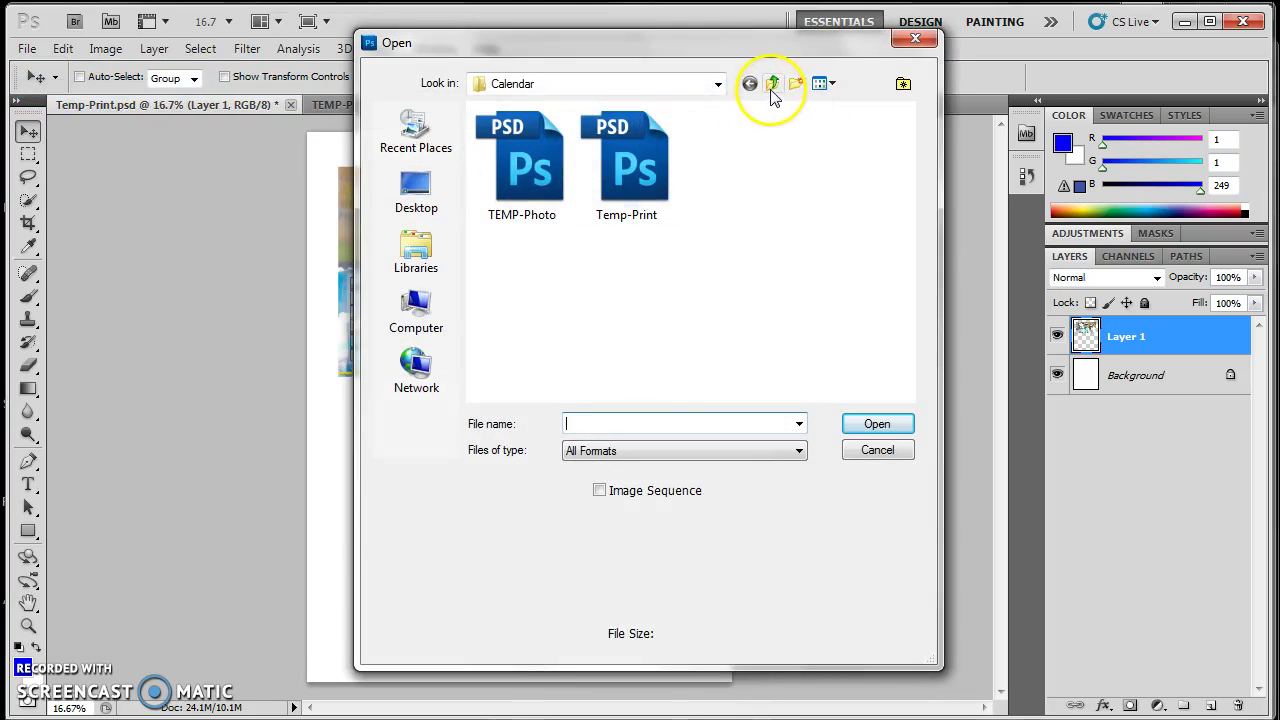
# Open the shoe photo IMG_3507.JPG from the StudentsPhotoEdits folder on the Data (L:) drive
pyautogui.click(440, 308)
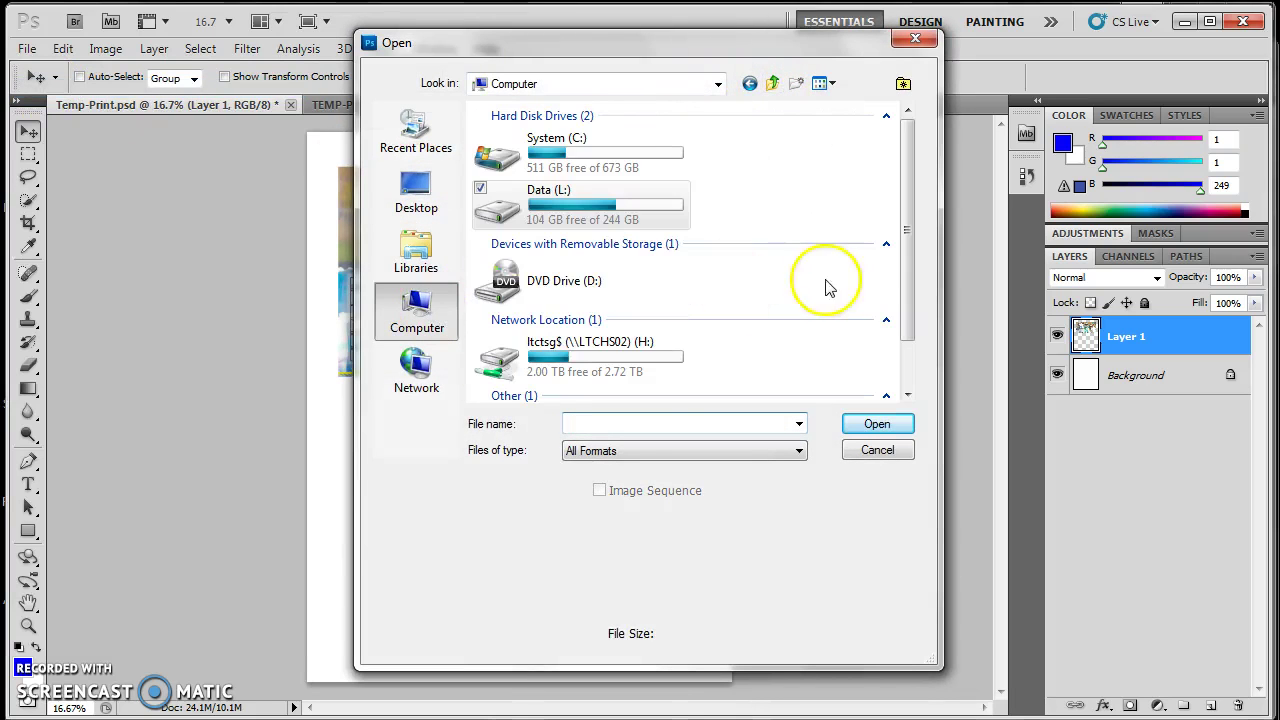
pyautogui.doubleClick(612, 212)
pyautogui.doubleClick(545, 158)
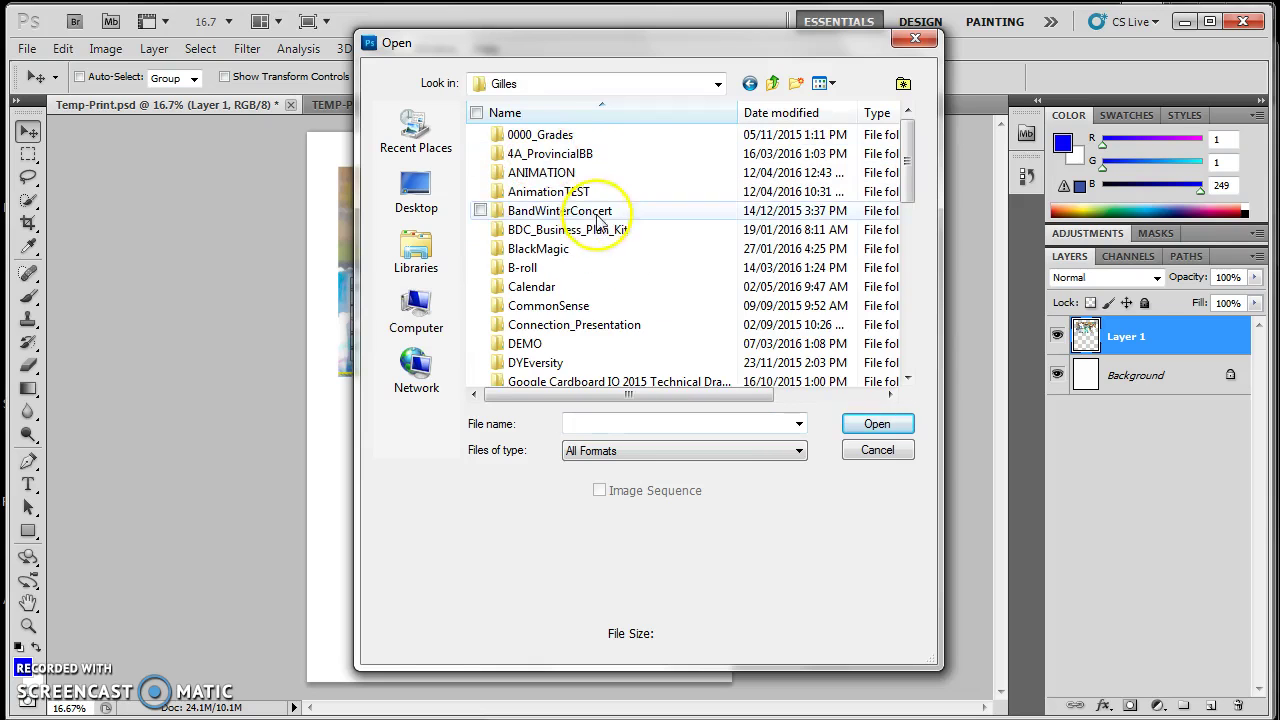
pyautogui.scroll(-3, 560, 245)
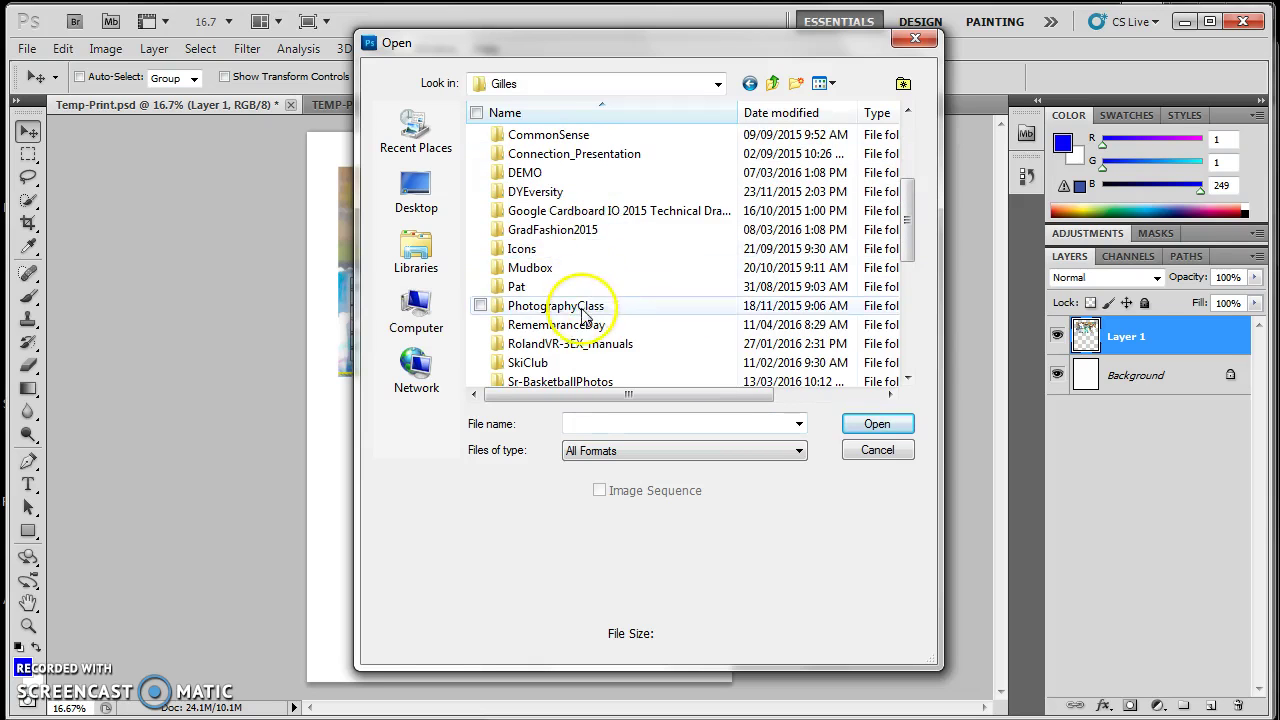
pyautogui.scroll(-2, 578, 303)
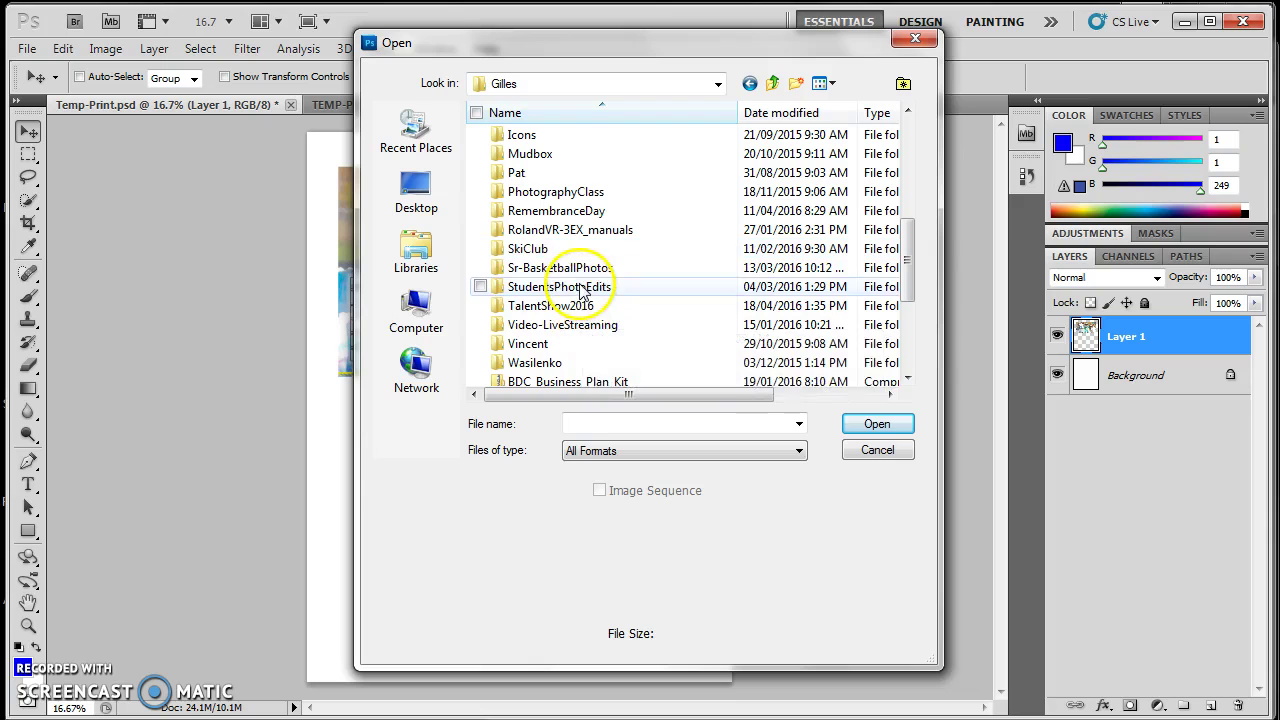
pyautogui.doubleClick(578, 288)
pyautogui.scroll(-2, 786, 240)
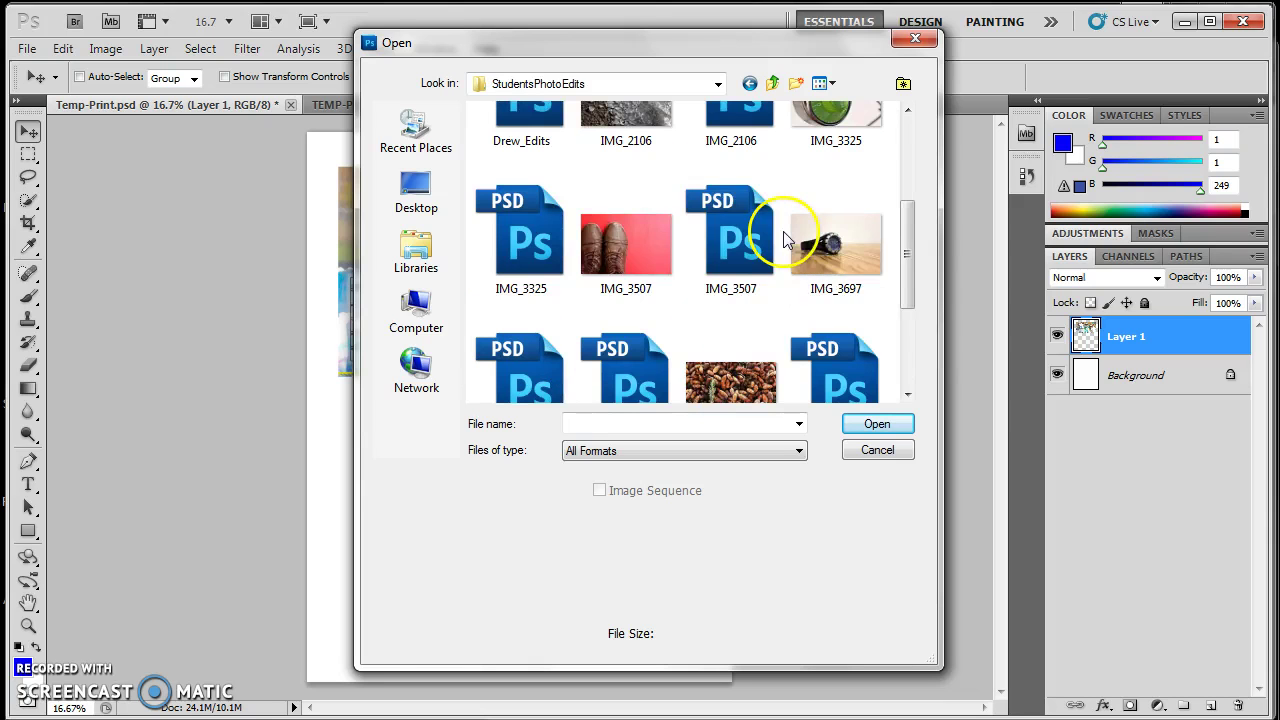
pyautogui.click(628, 242)
pyautogui.click(880, 422)
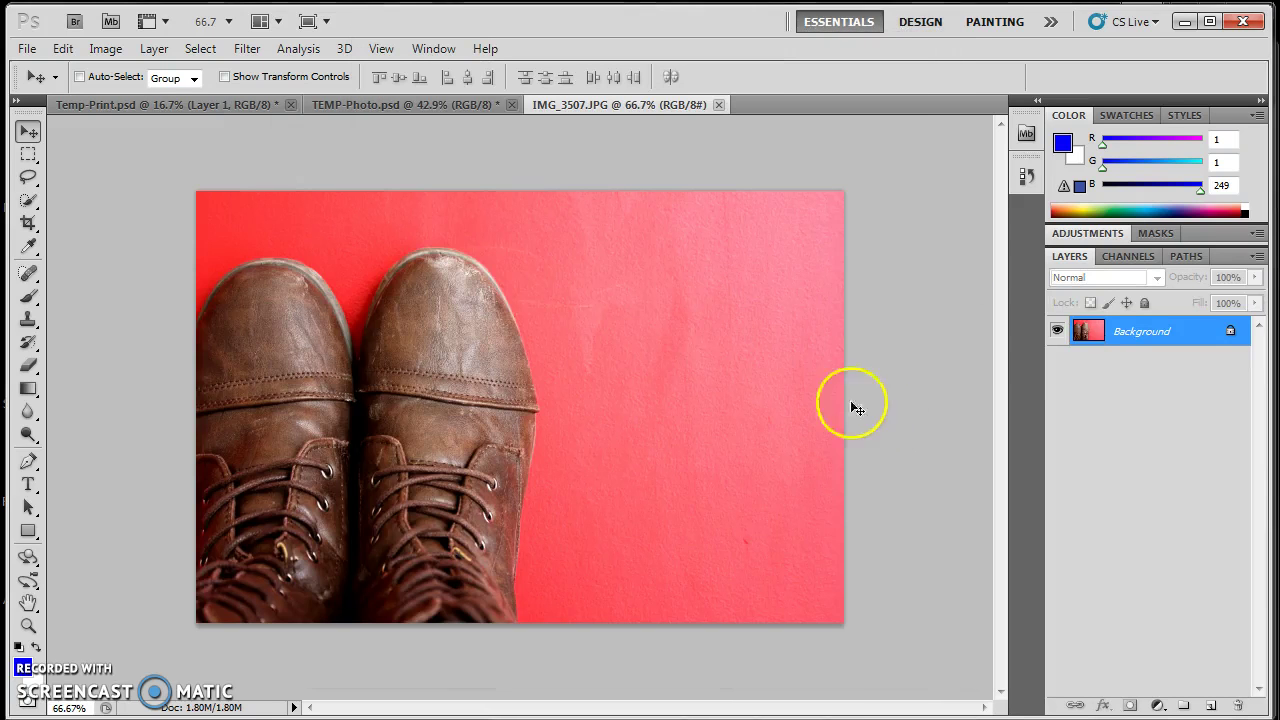
# Open the June 2016 calendar image from the Photography 10 Calendar Months folder, reached through the Assignments Pick-Up Folder
pyautogui.click(28, 50)
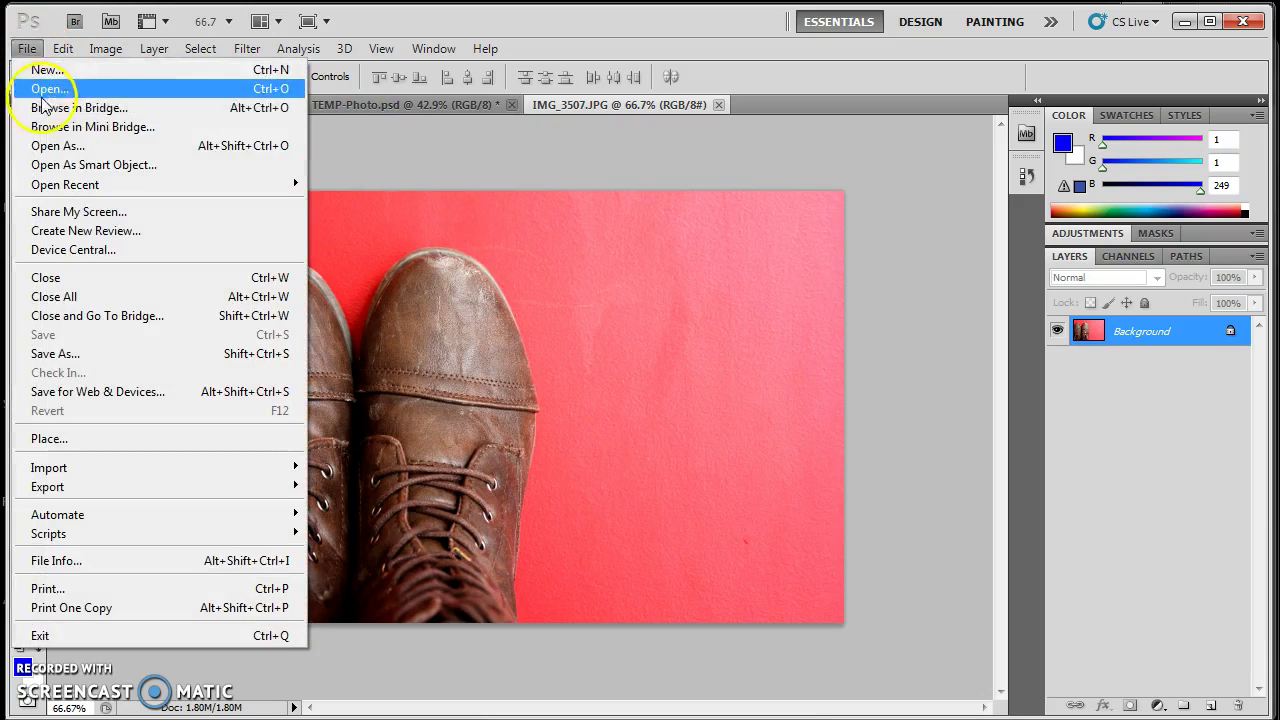
pyautogui.click(55, 87)
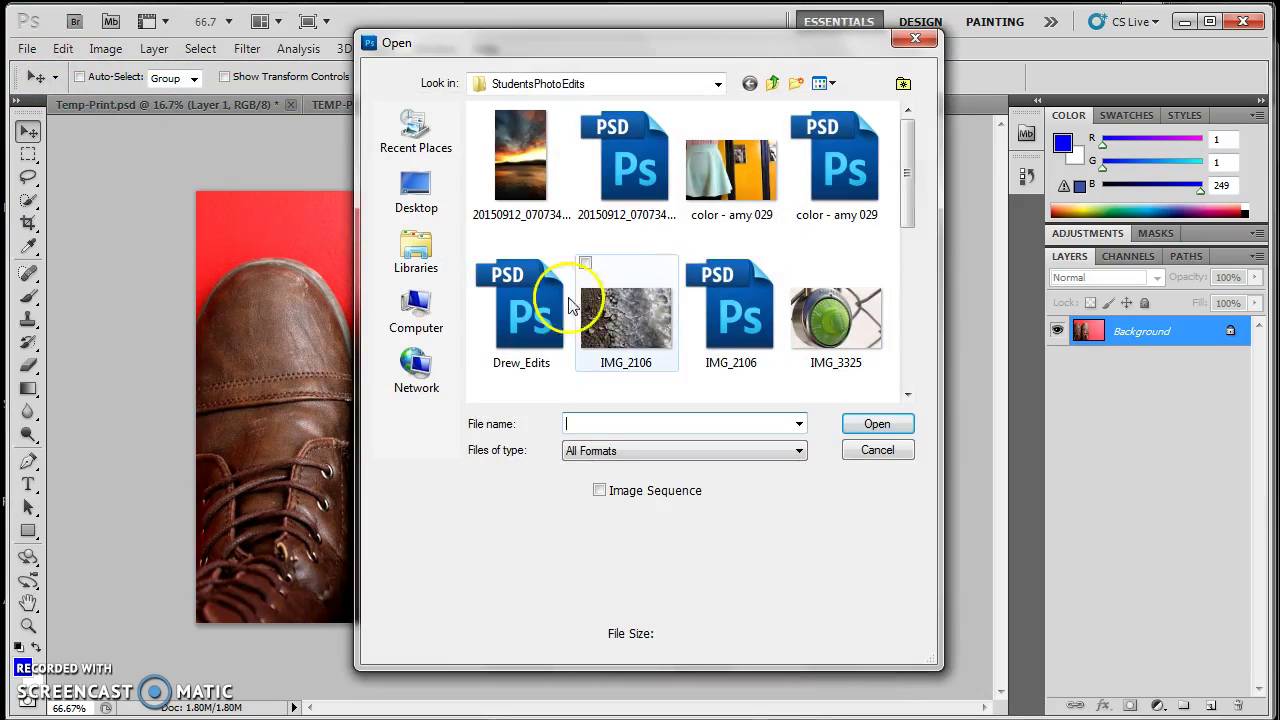
pyautogui.click(416, 200)
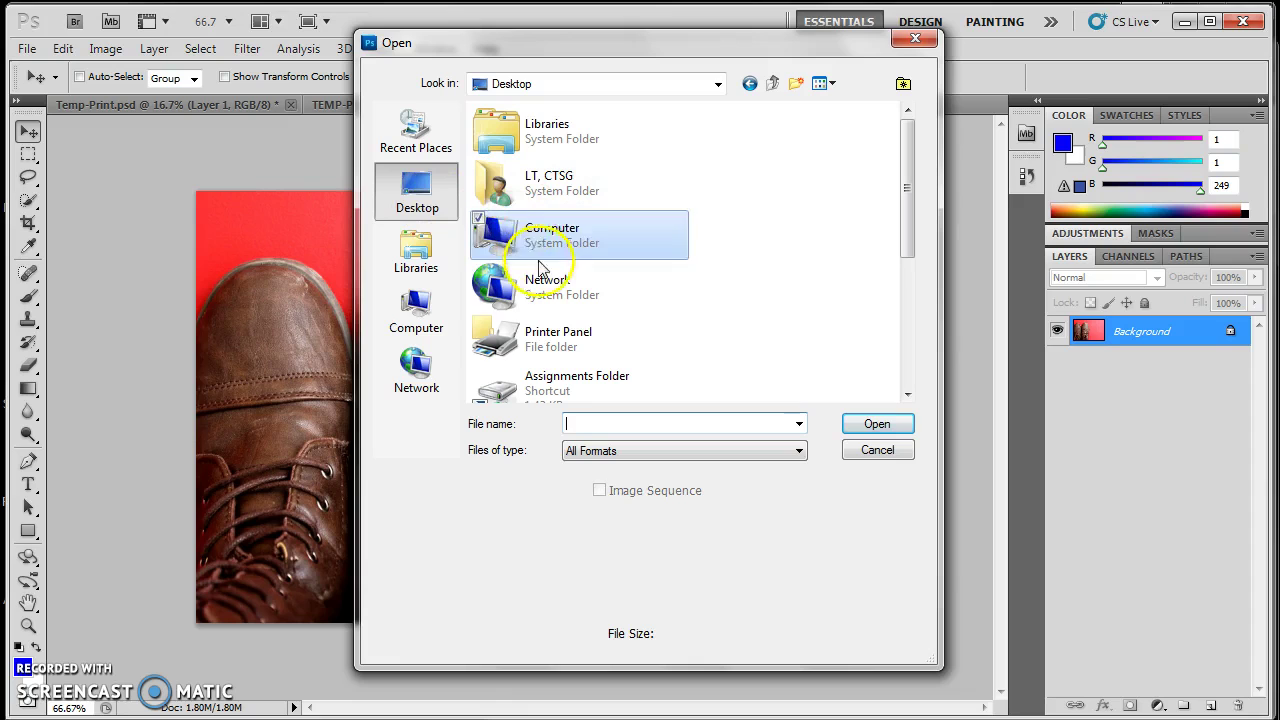
pyautogui.doubleClick(530, 380)
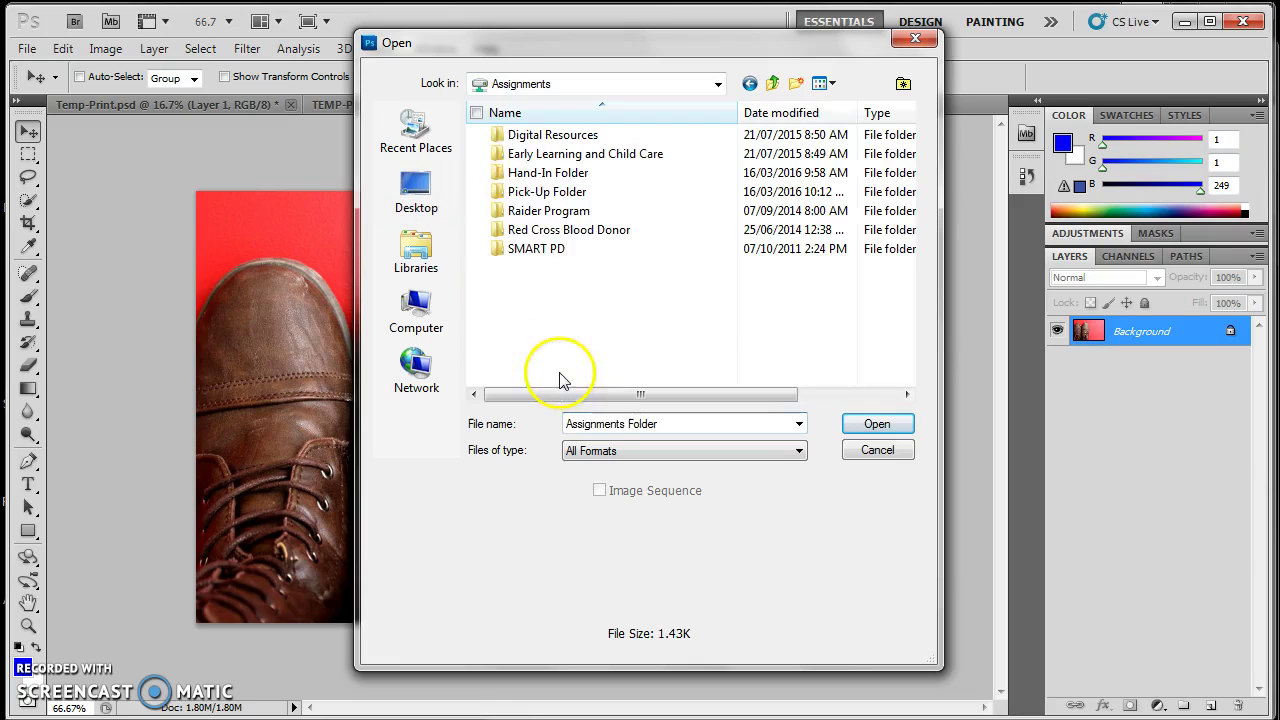
pyautogui.doubleClick(527, 195)
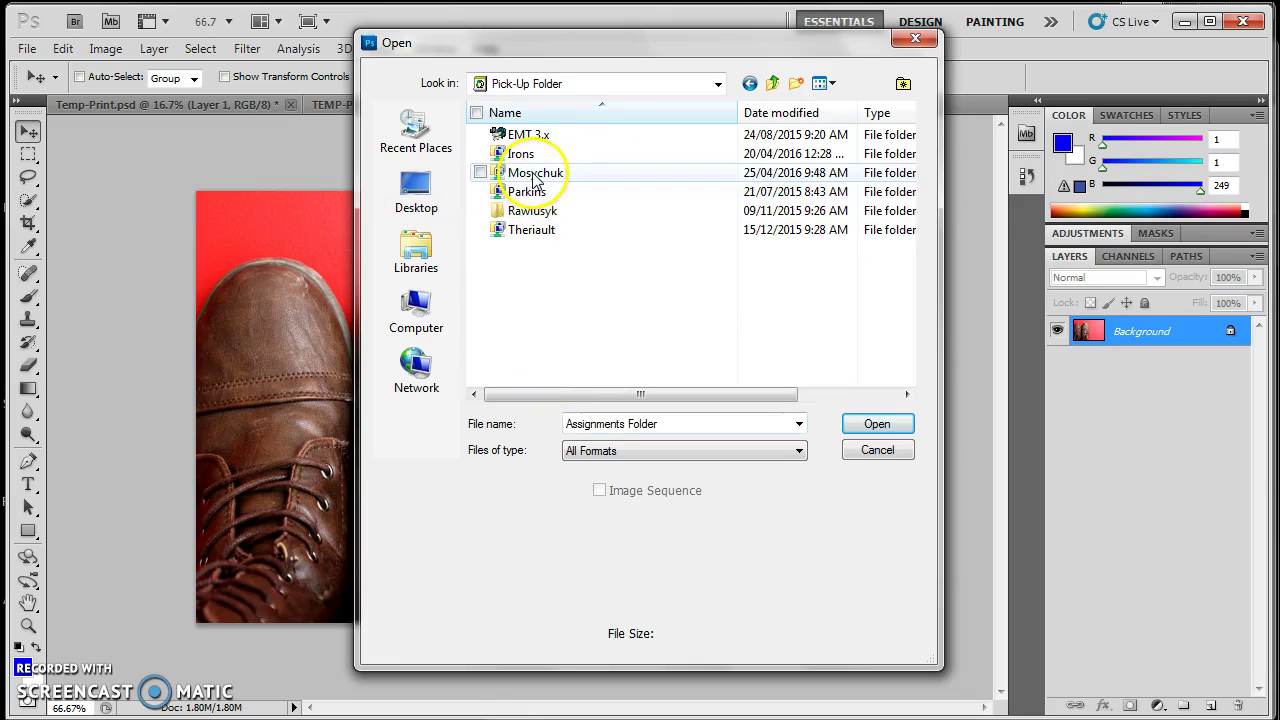
pyautogui.doubleClick(535, 172)
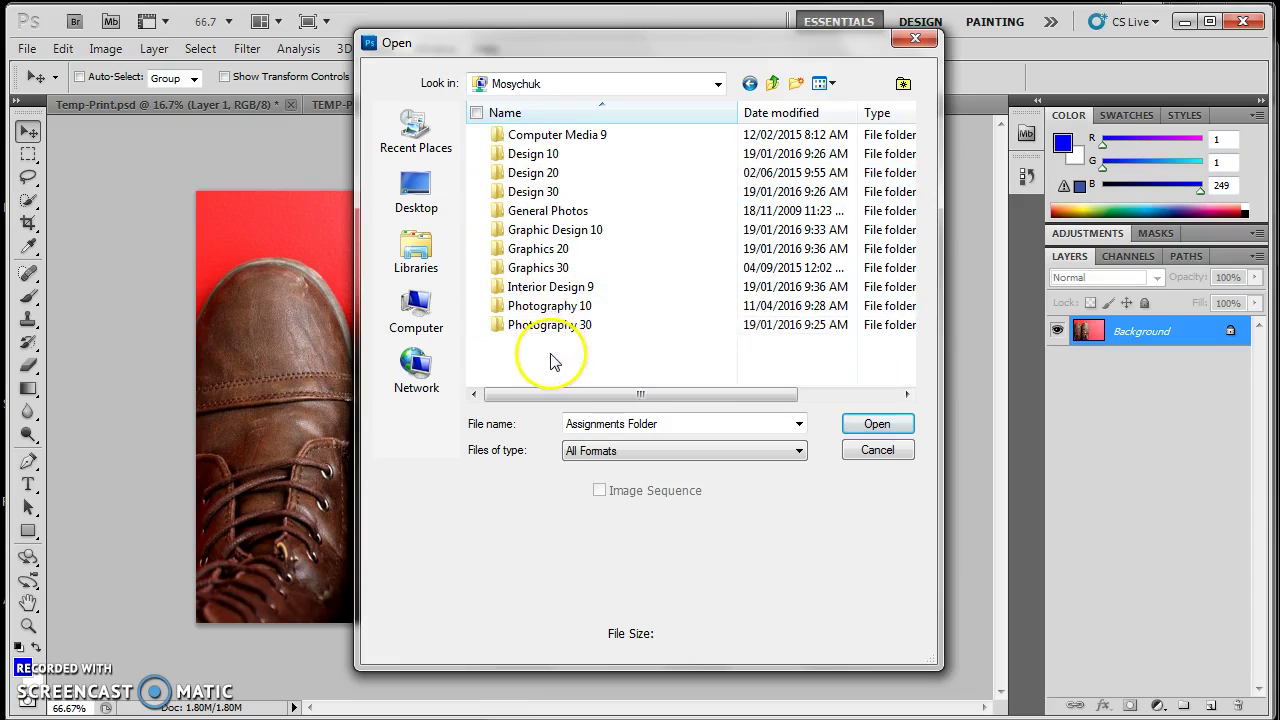
pyautogui.doubleClick(552, 305)
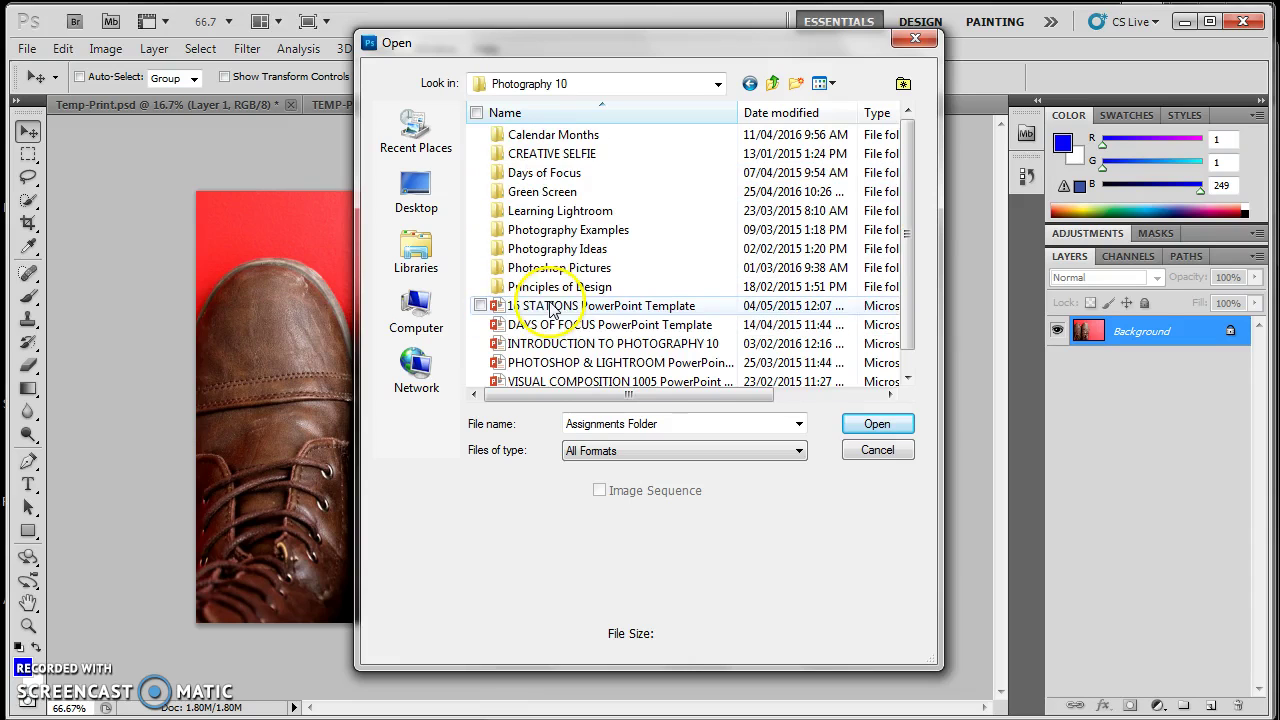
pyautogui.doubleClick(550, 134)
pyautogui.scroll(-1, 617, 278)
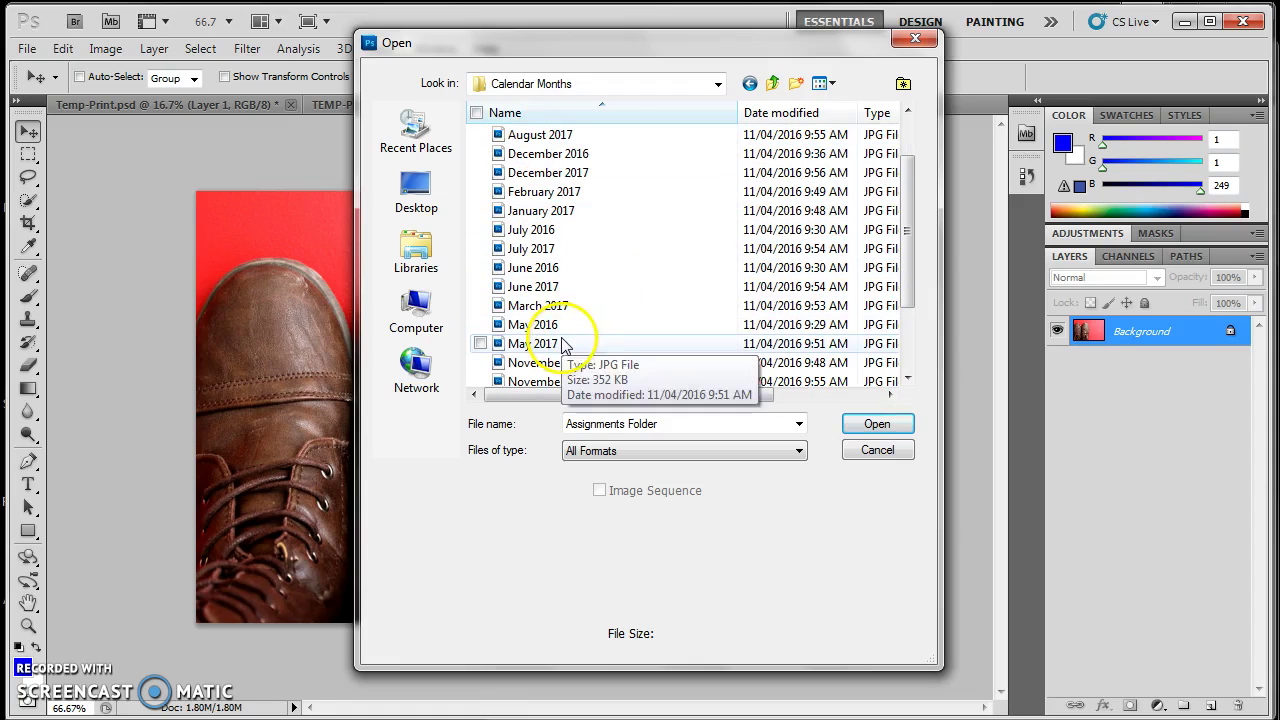
pyautogui.click(533, 267)
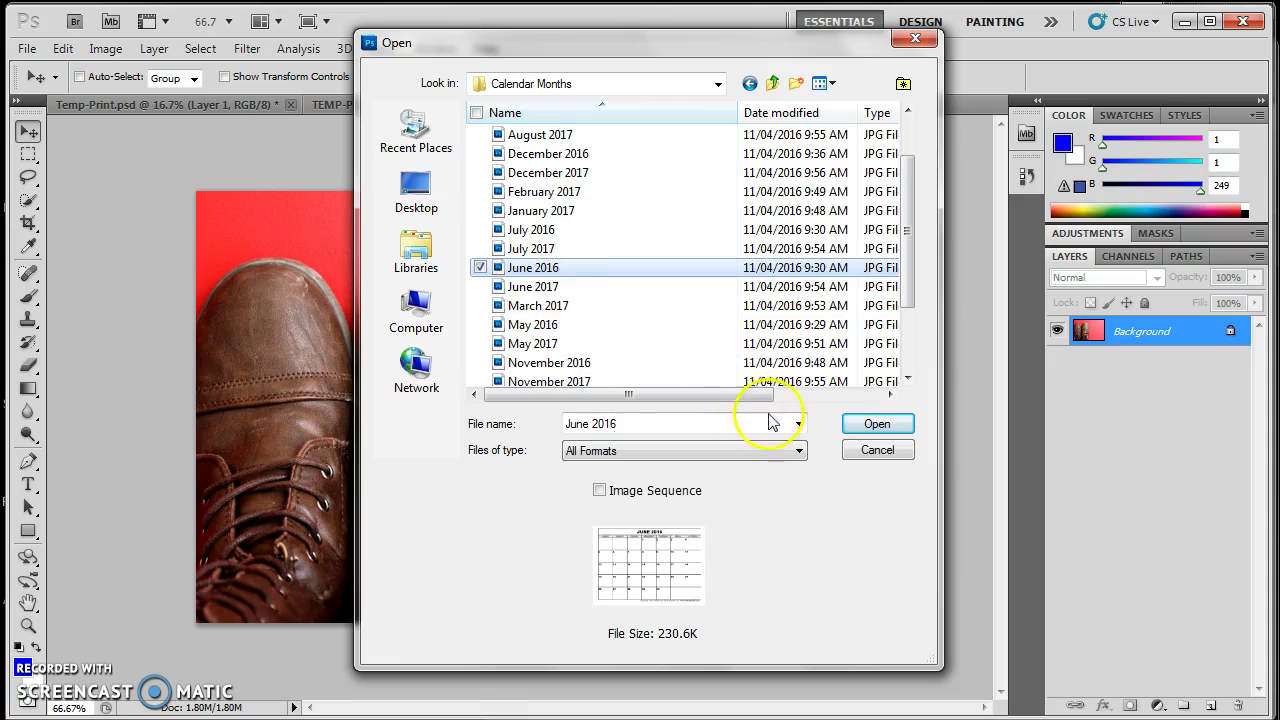
pyautogui.click(877, 424)
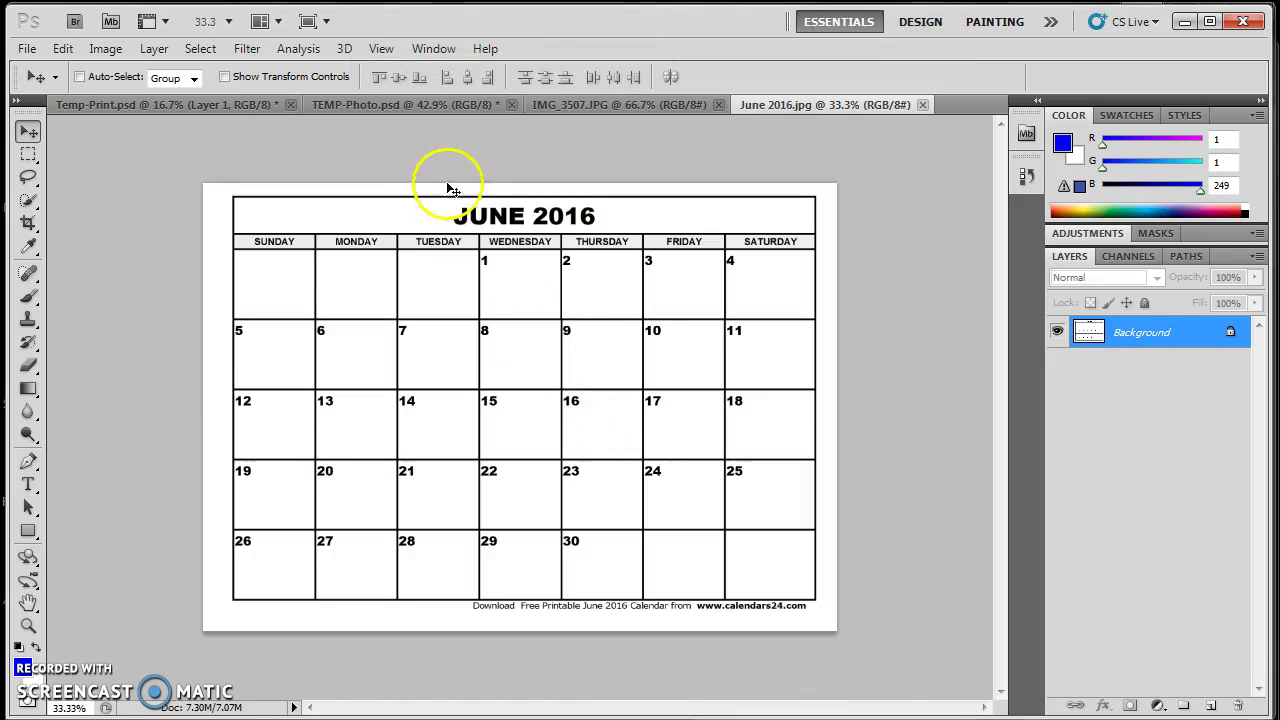
# Set the resolution of the shoe photo IMG_3507 to 300 pixels/inch
pyautogui.click(584, 105)
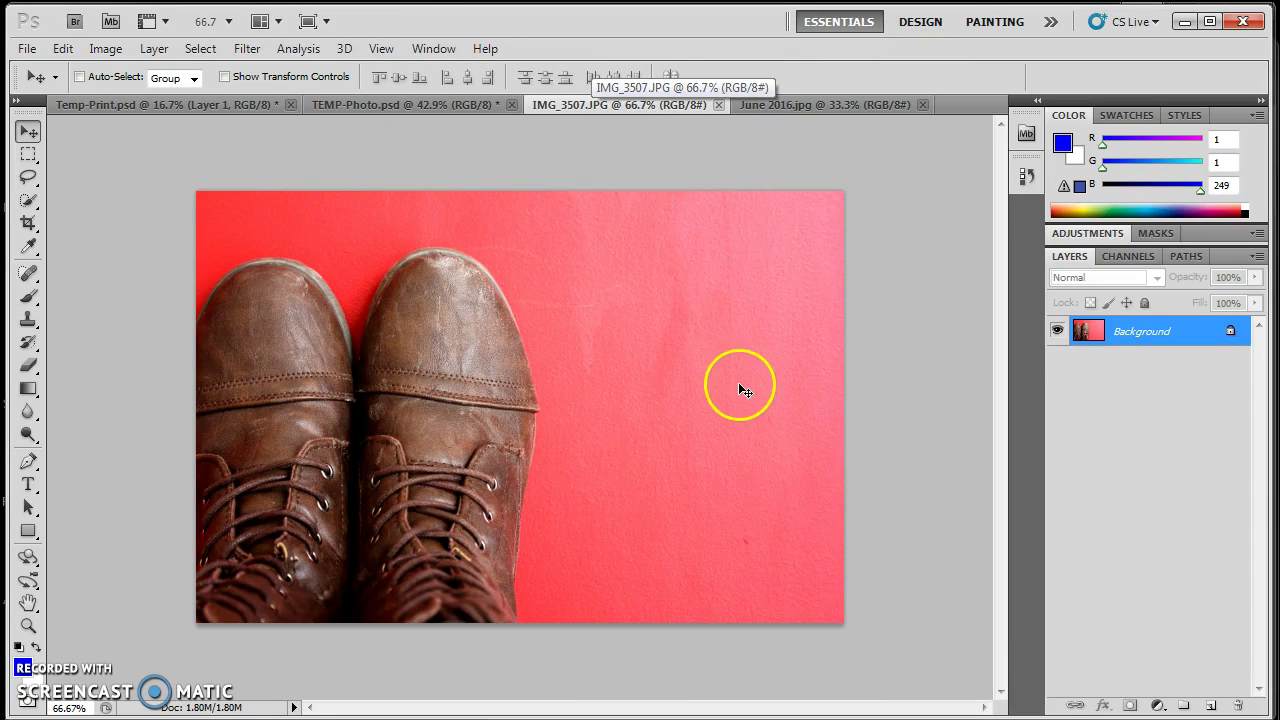
pyautogui.click(104, 49)
pyautogui.click(126, 196)
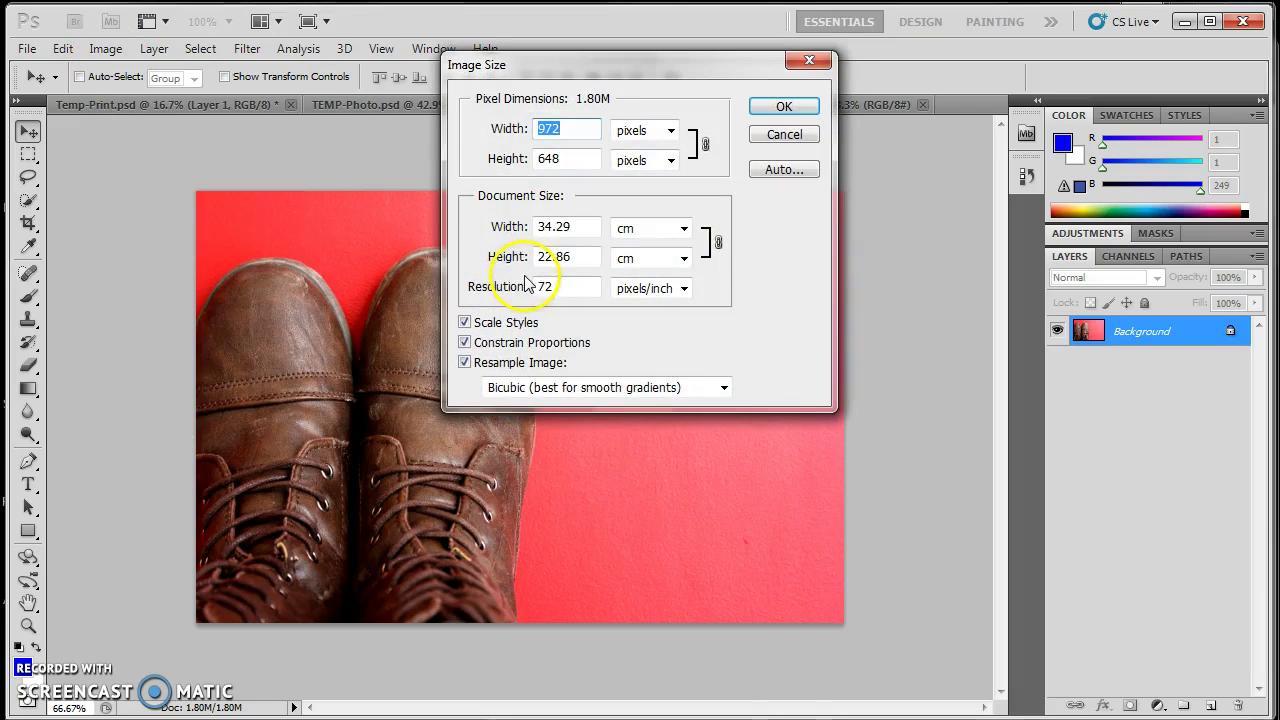
pyautogui.doubleClick(562, 287)
pyautogui.write('300')
pyautogui.click(541, 286)
pyautogui.press('Return')
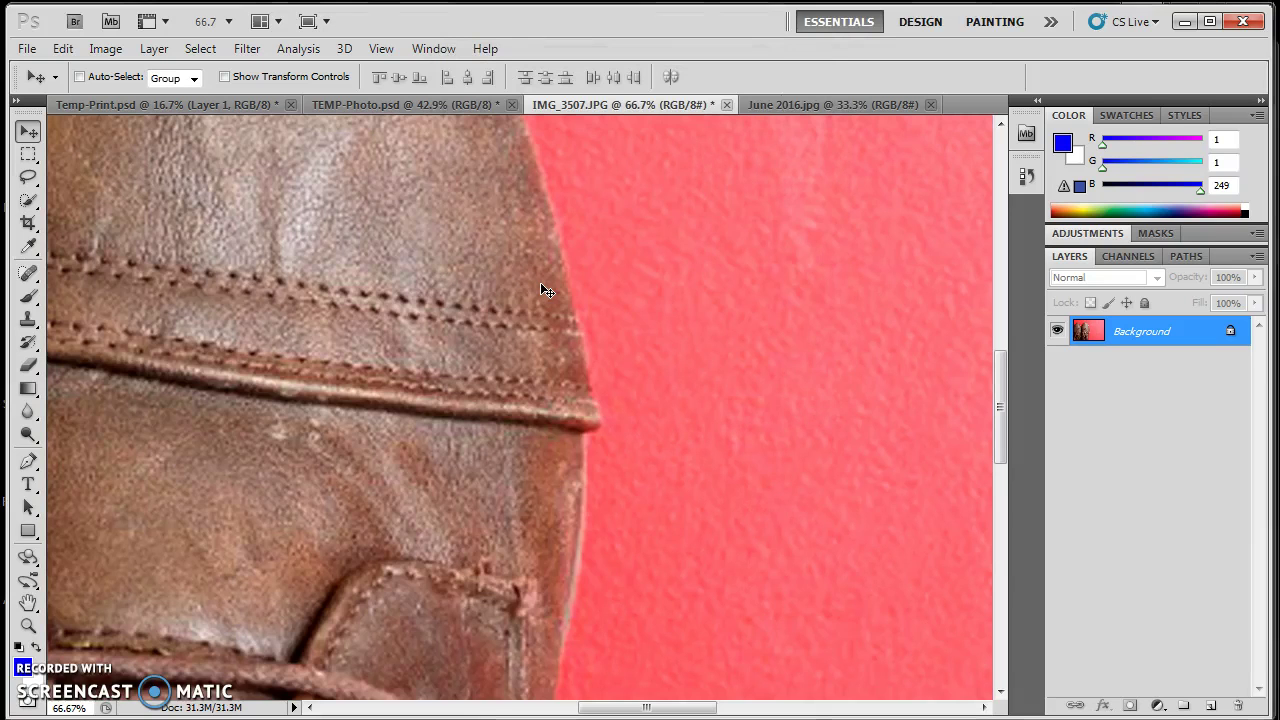
pyautogui.hotkey('ctrl', 'o')
pyautogui.click(728, 417)
pyautogui.click(877, 449)
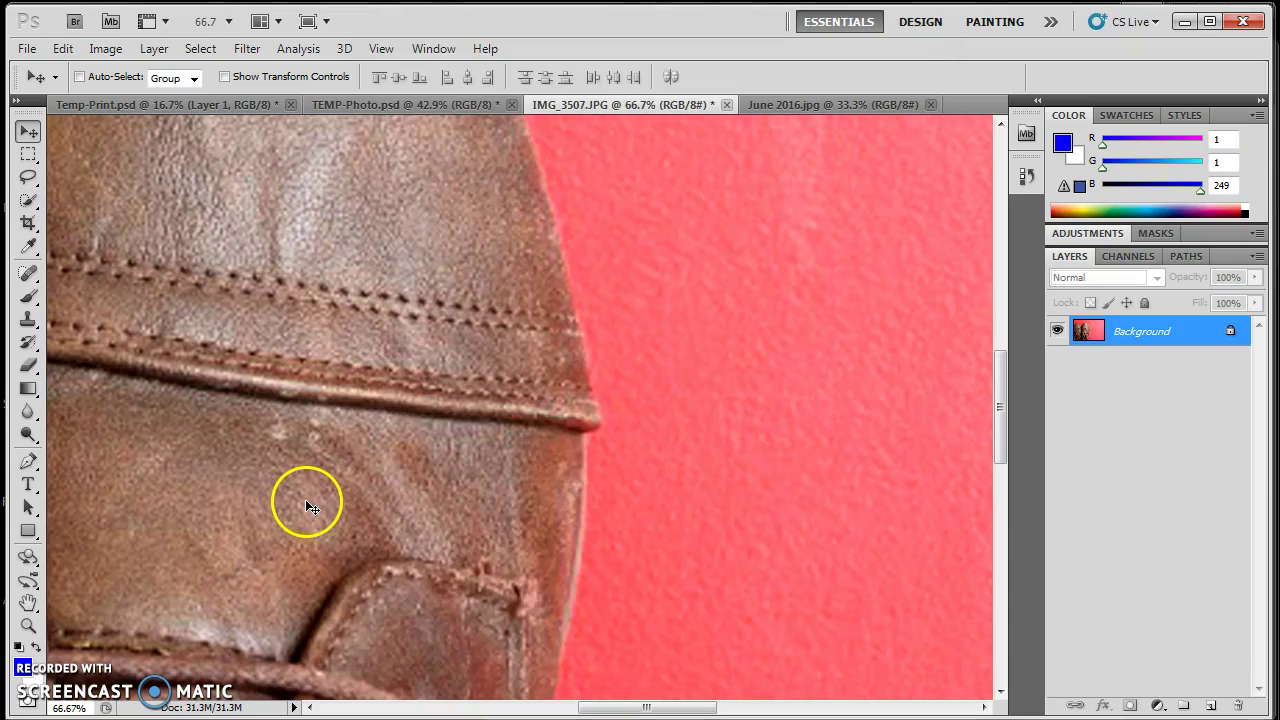
# Fit the shoe photo to the window and convert its locked Background into a regular layer with default settings
pyautogui.hotkey('ctrl', '0')
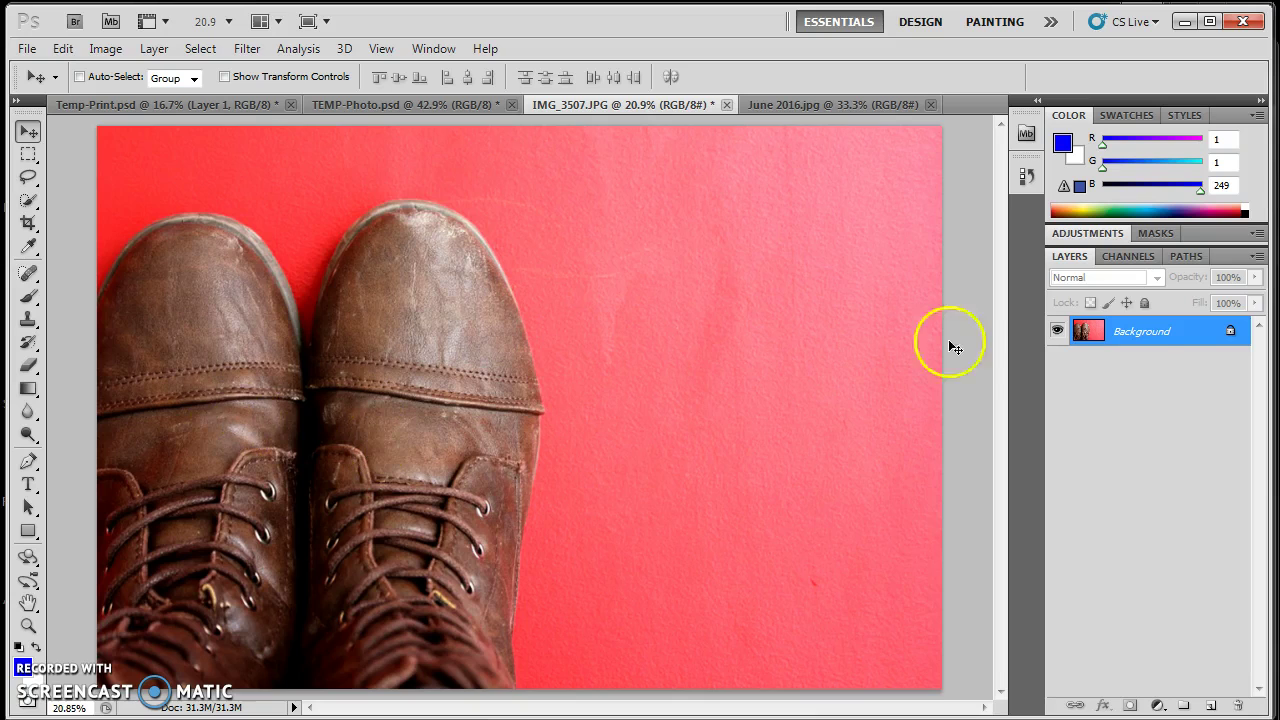
pyautogui.doubleClick(1225, 330)
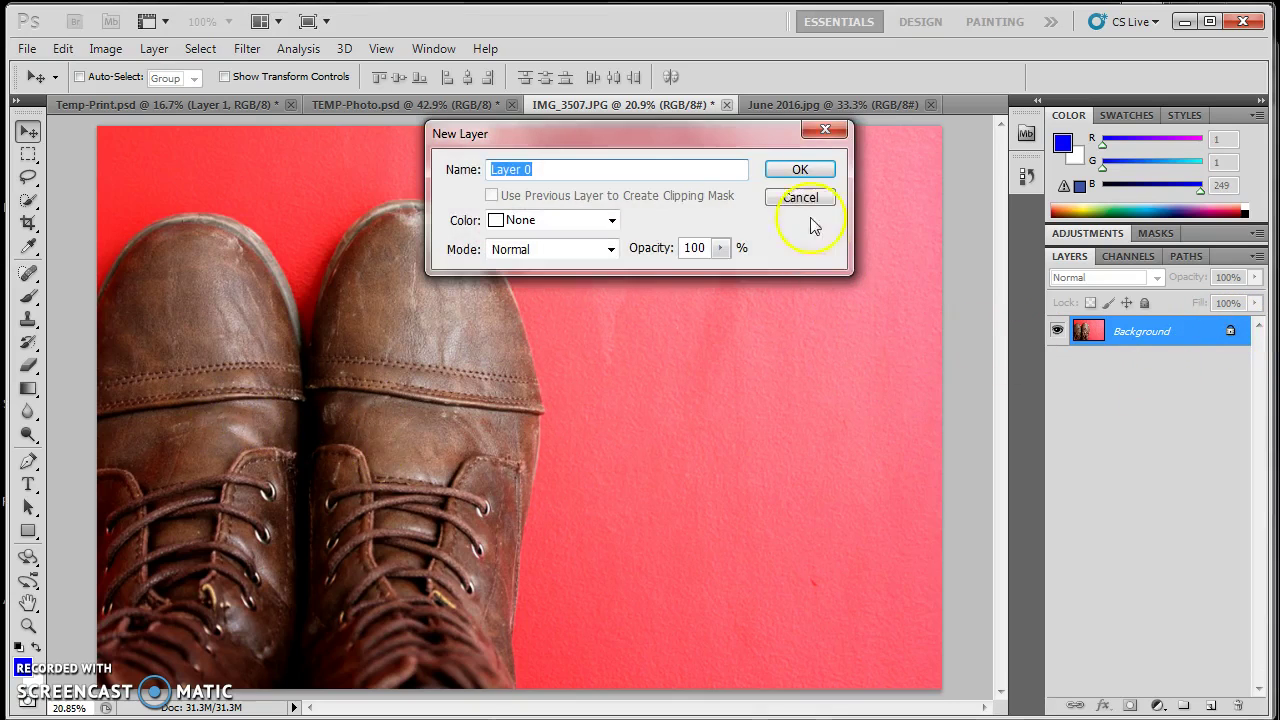
pyautogui.click(801, 172)
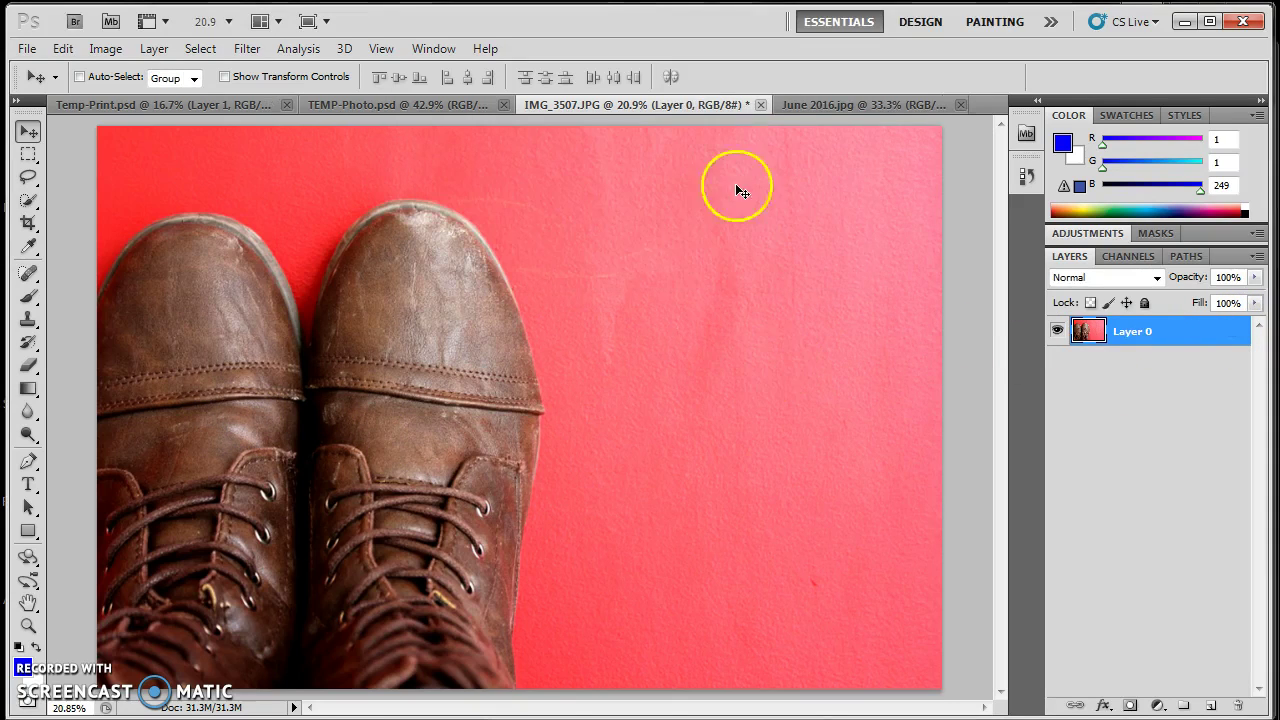
# Invert the colours of the June 2016 calendar image to get white lines and text on black
pyautogui.click(818, 110)
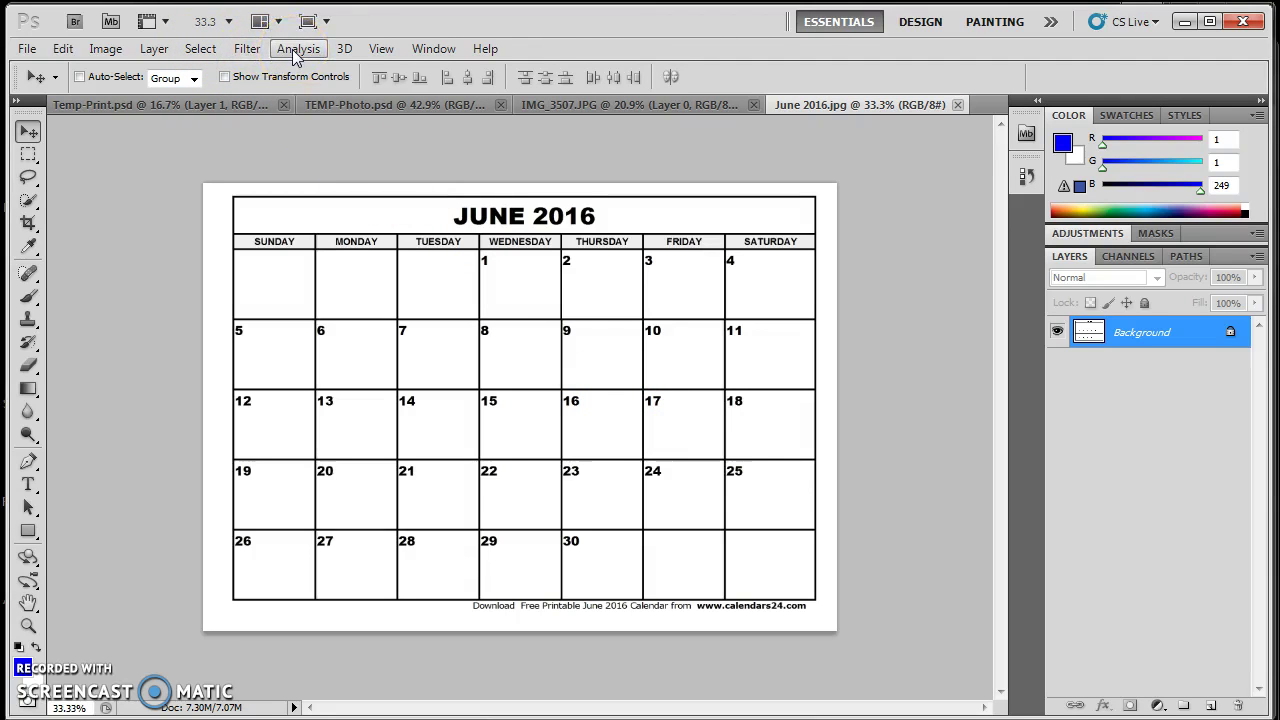
pyautogui.click(246, 48)
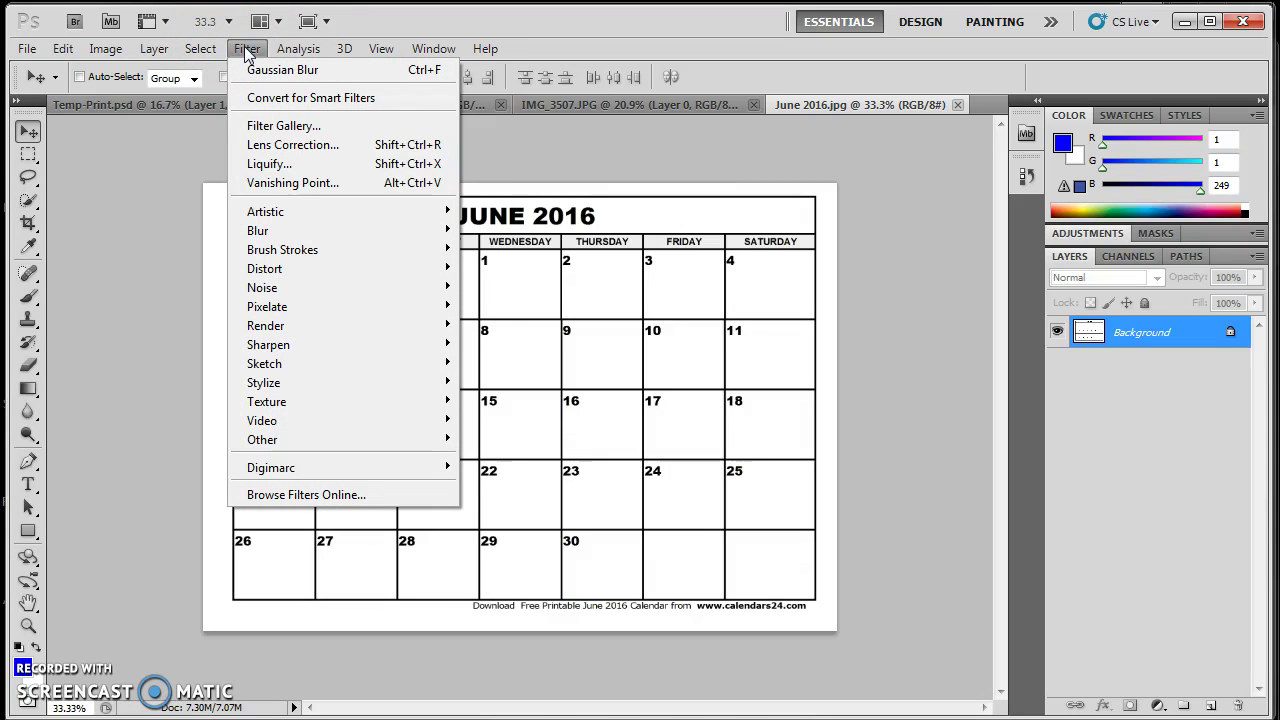
pyautogui.click(245, 48)
pyautogui.click(245, 48)
pyautogui.click(245, 48)
pyautogui.click(476, 236)
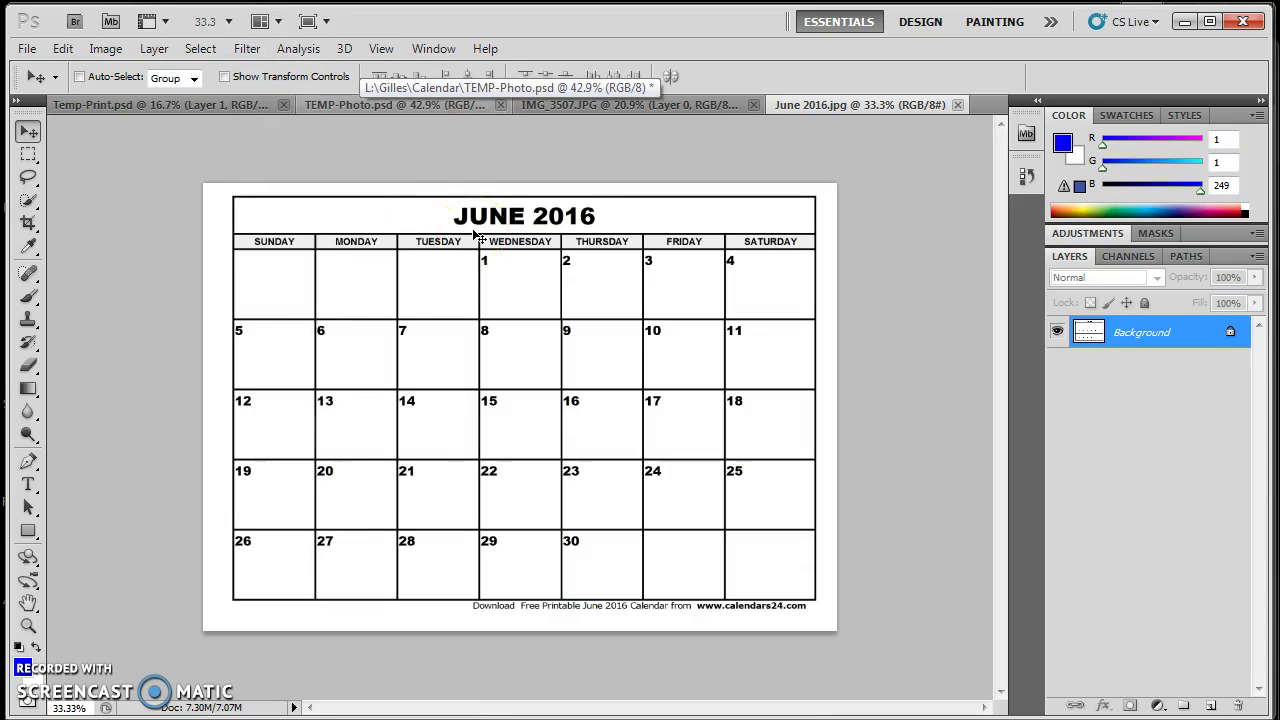
pyautogui.hotkey('ctrl', 'i')
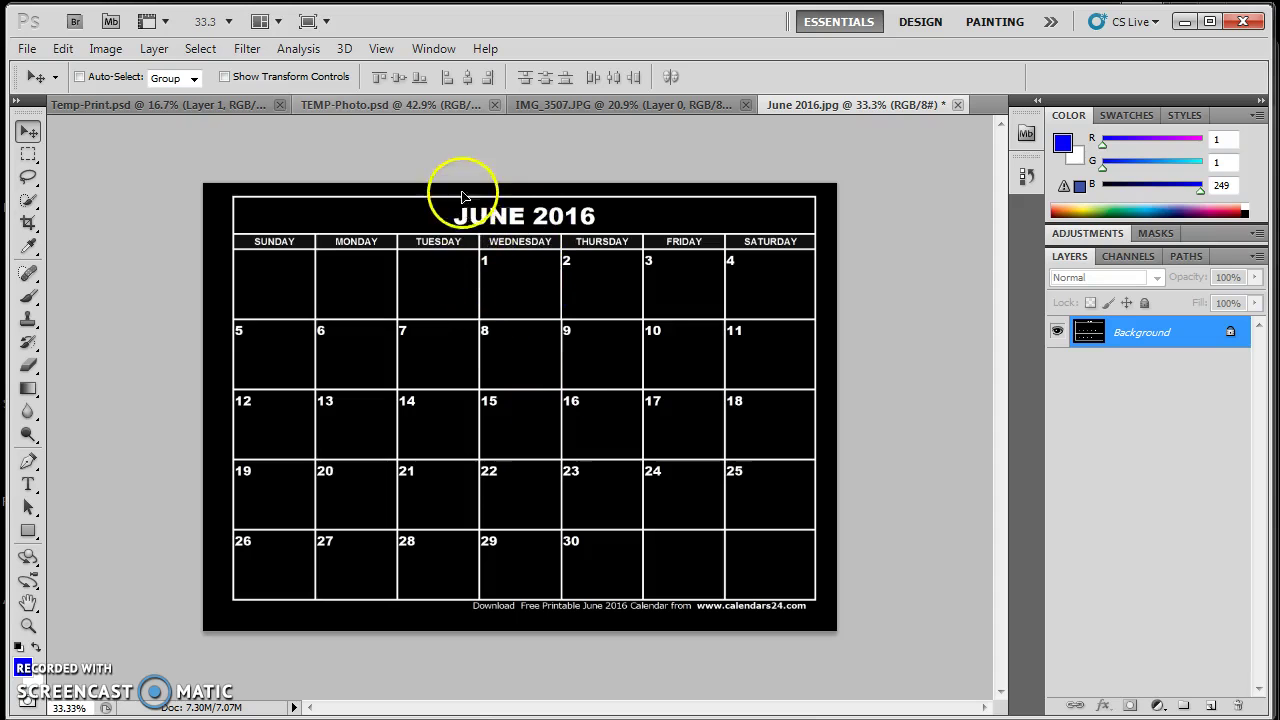
# Bring the inverted calendar into the shoe photo as a new layer and place it over the upper-right red area
pyautogui.click(436, 104)
pyautogui.click(570, 106)
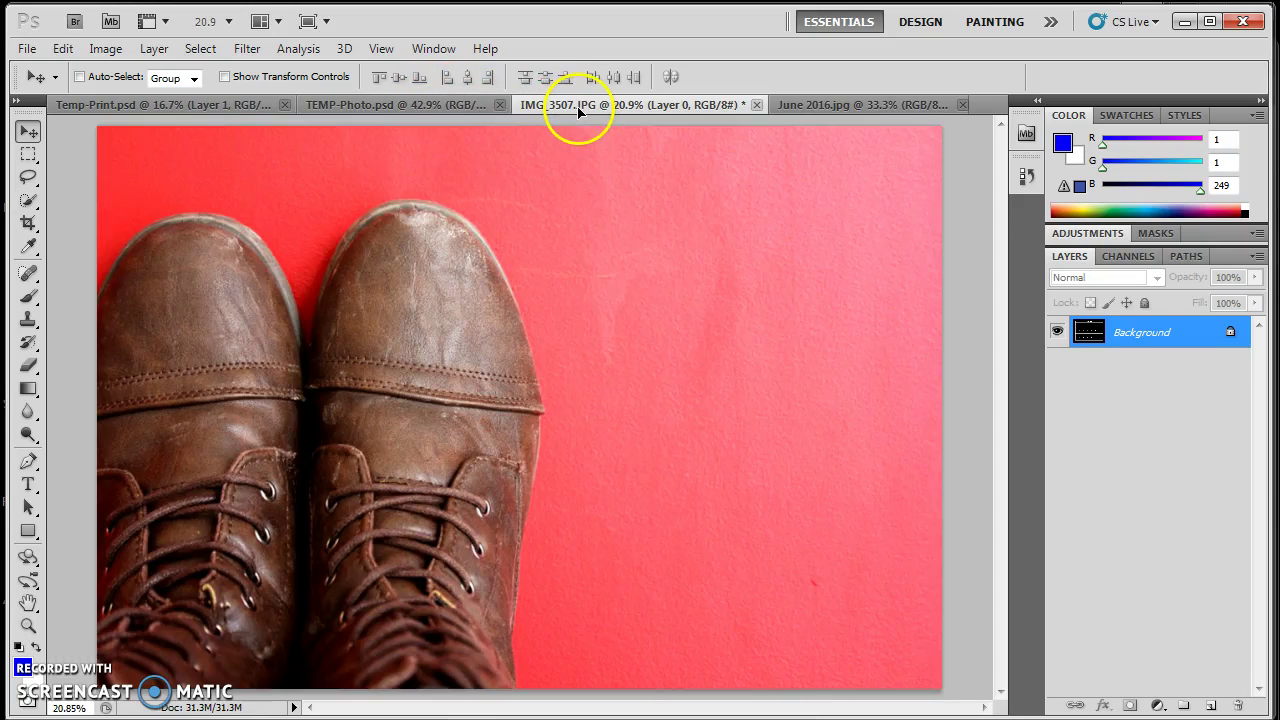
pyautogui.moveTo(618, 318); pyautogui.dragTo(652, 337)
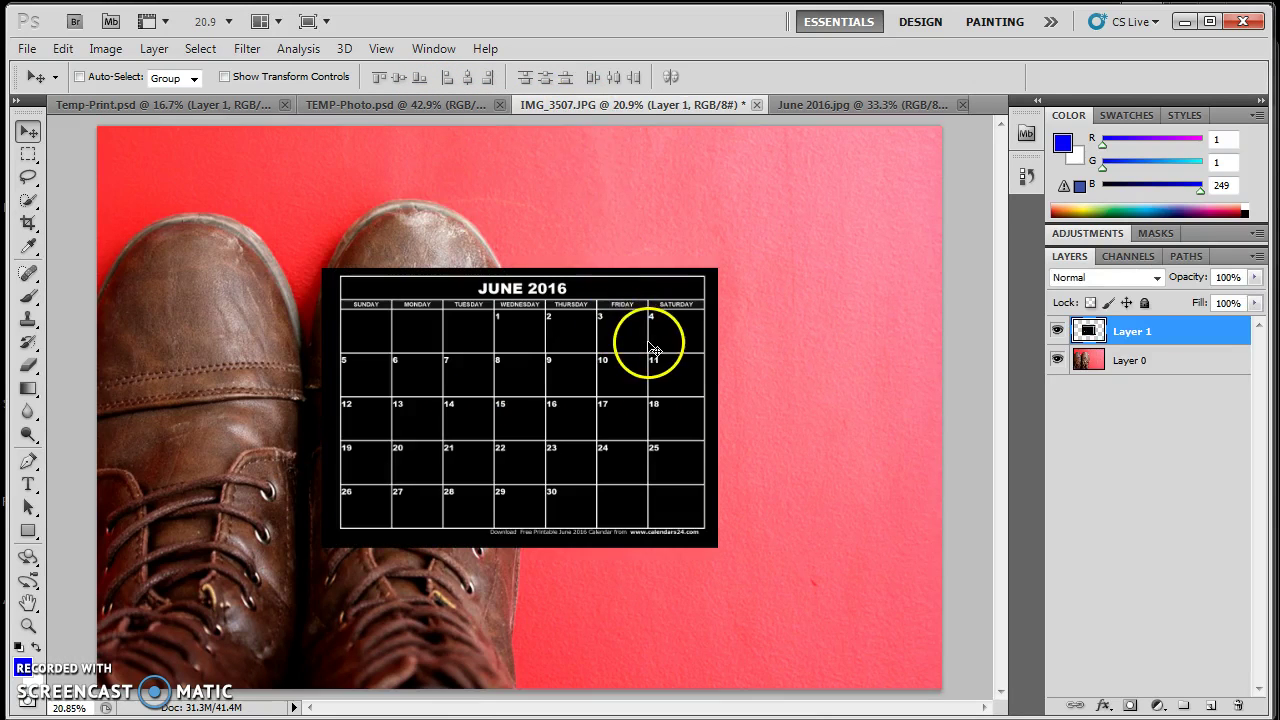
pyautogui.moveTo(477, 391); pyautogui.dragTo(689, 289)
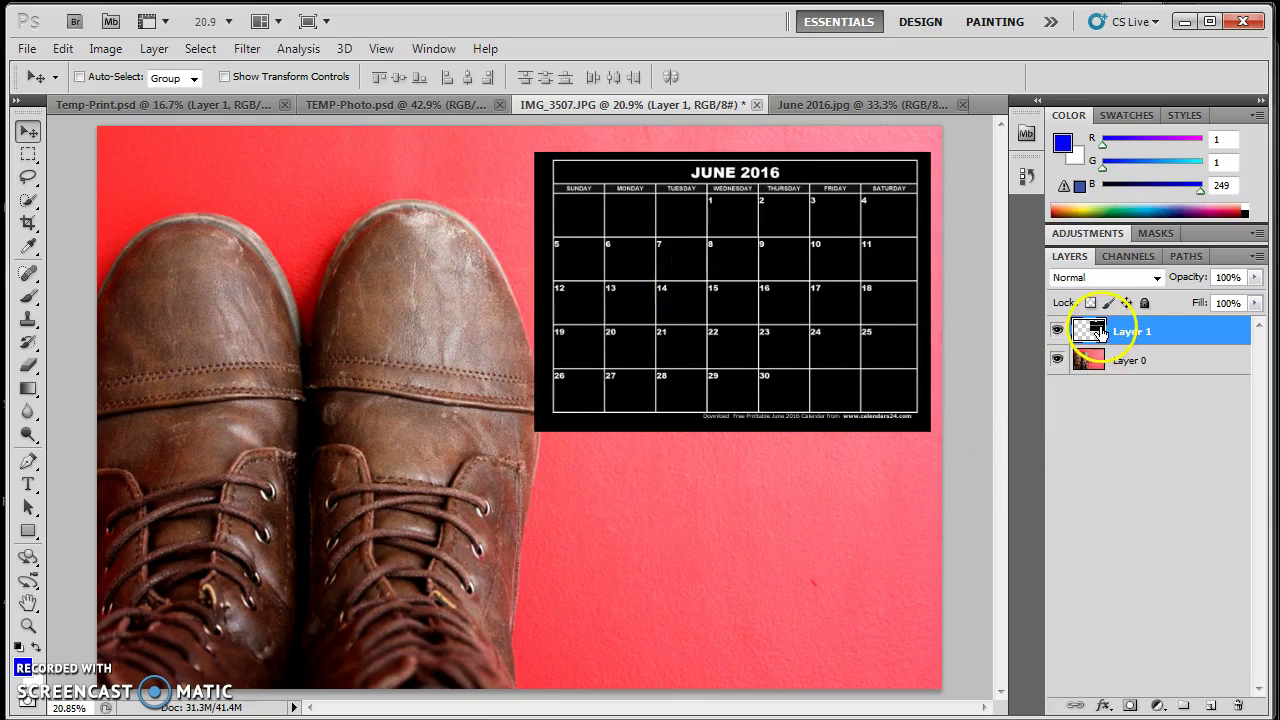
# Set the calendar layer's blend mode to Screen and duplicate the layer twice to strengthen the white lines
pyautogui.click(1116, 280)
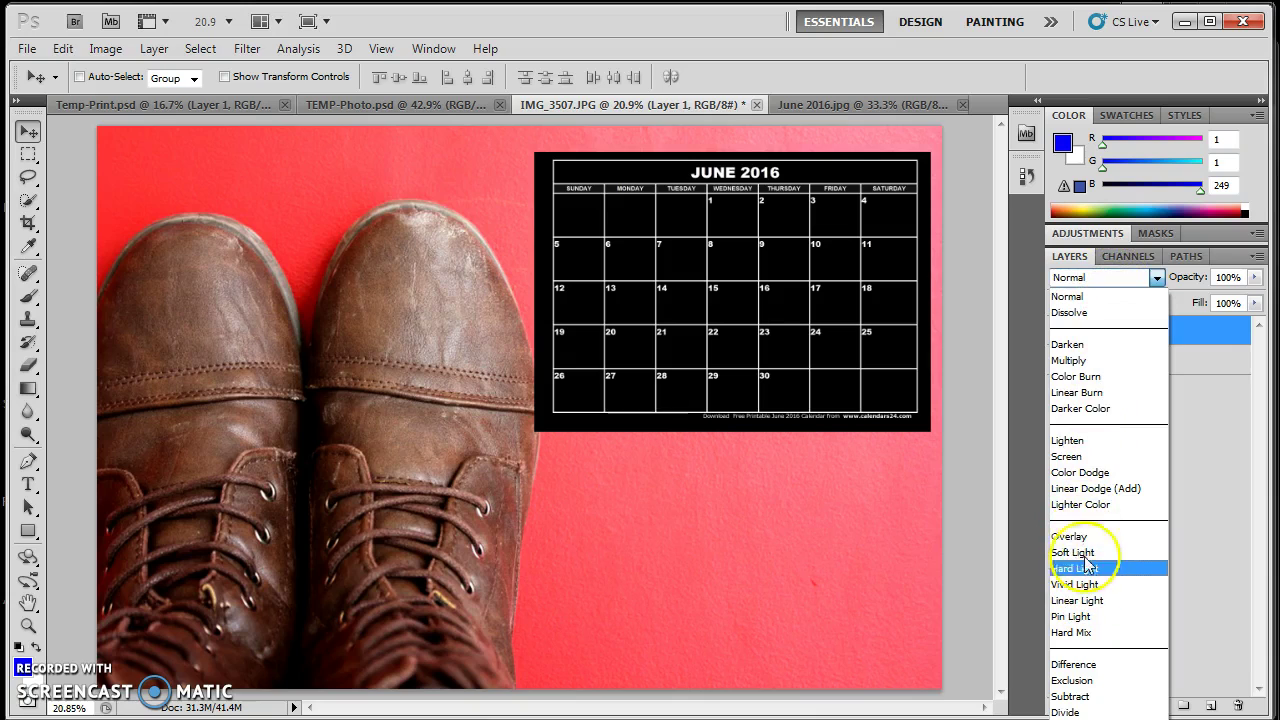
pyautogui.click(1088, 457)
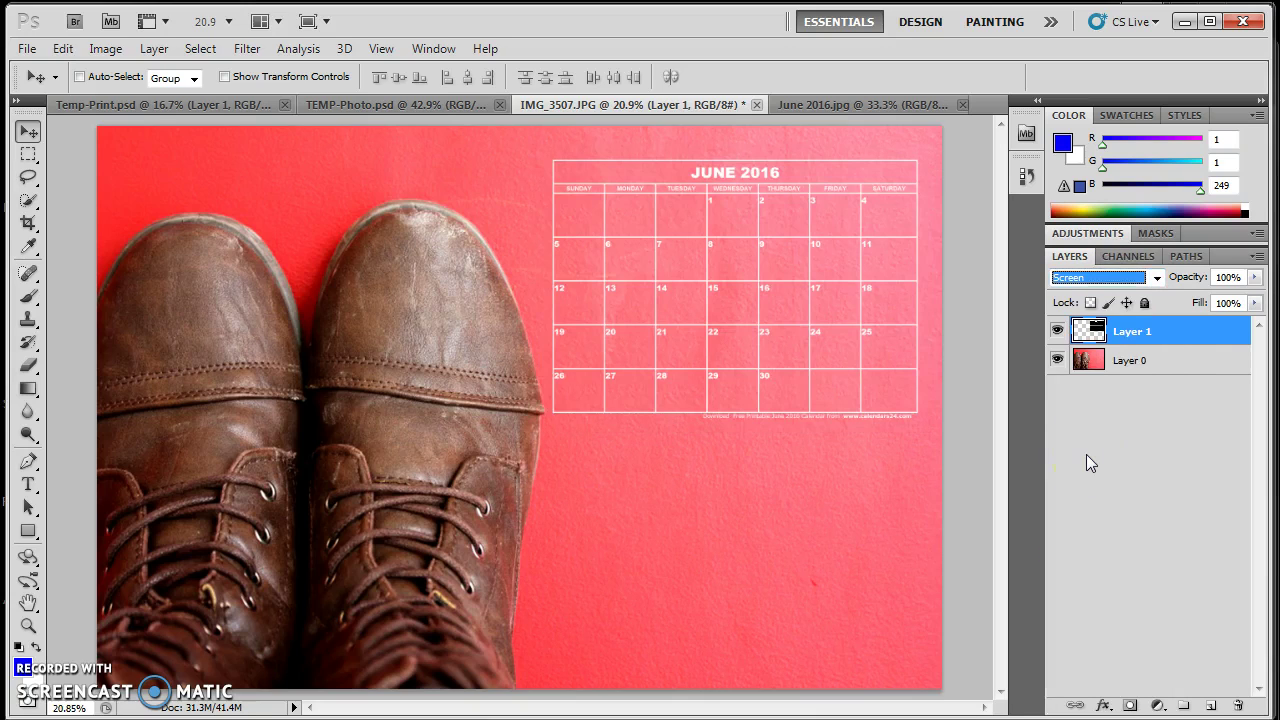
pyautogui.hotkey('ctrl', 'j')
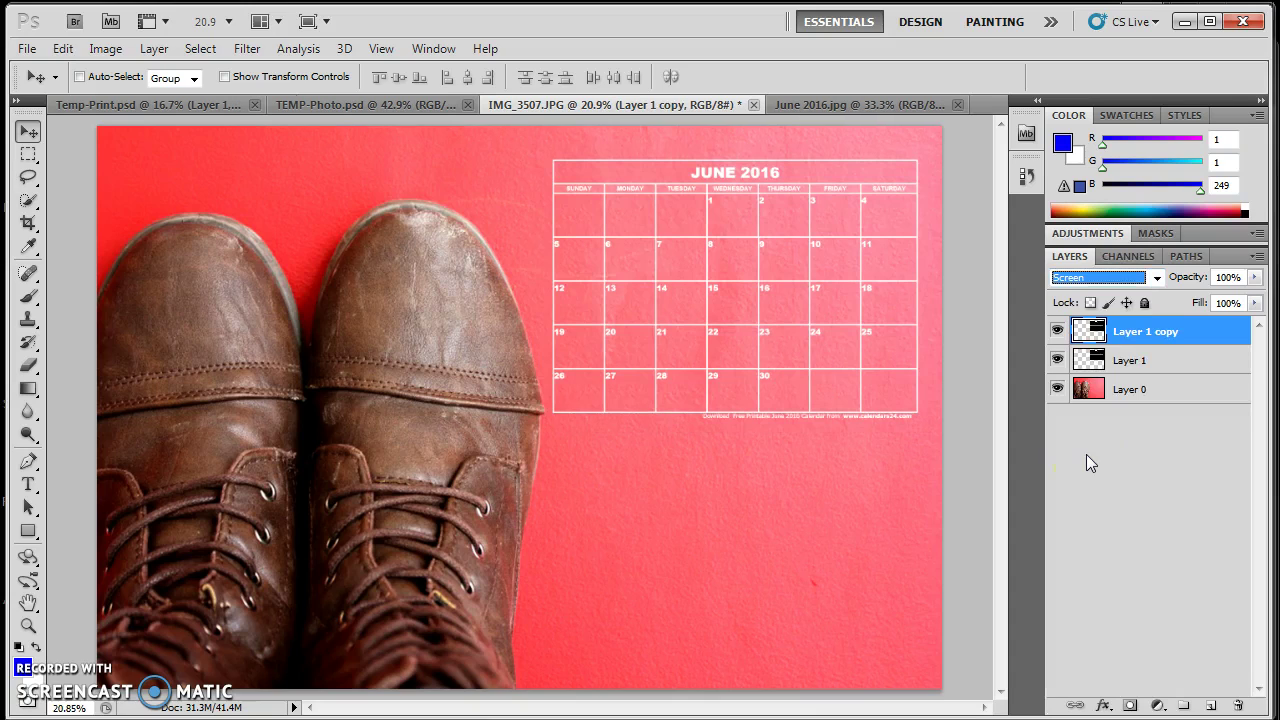
pyautogui.hotkey('ctrl', 'j')
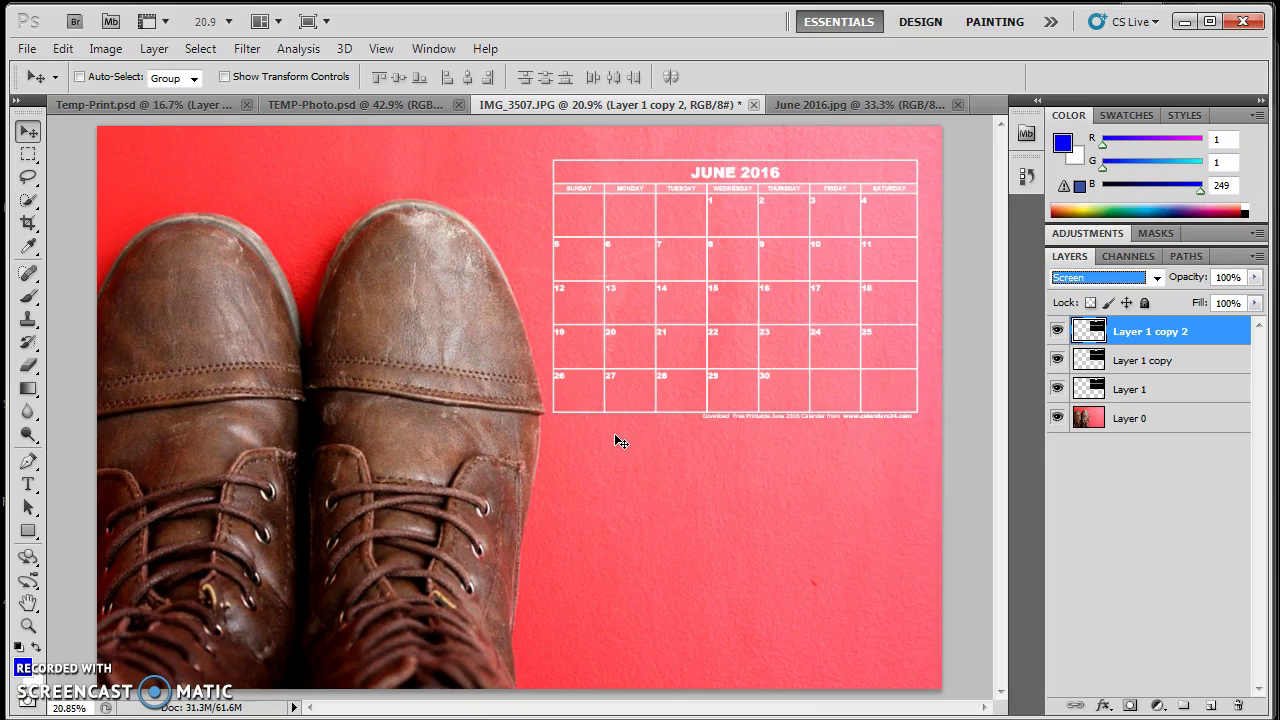
# Stamp all visible layers of IMG_3507.JPG into a new merged layer above the top calendar copy
pyautogui.click(856, 104)
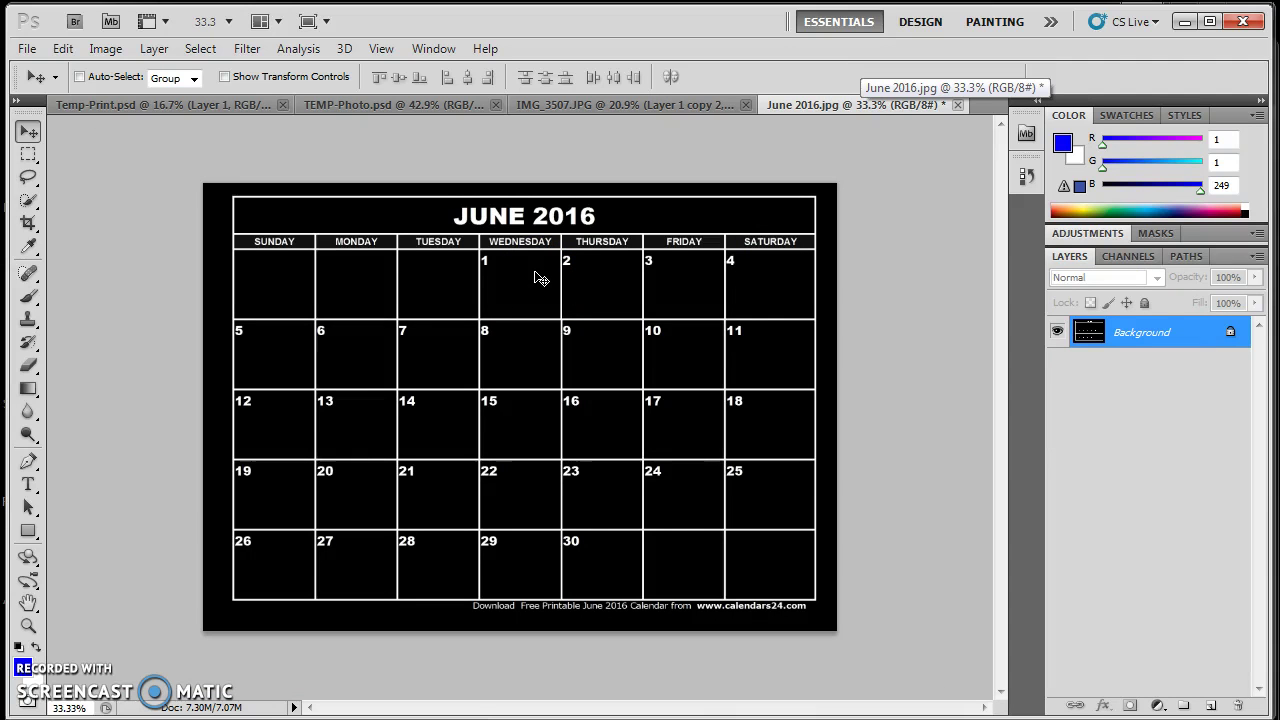
pyautogui.click(594, 105)
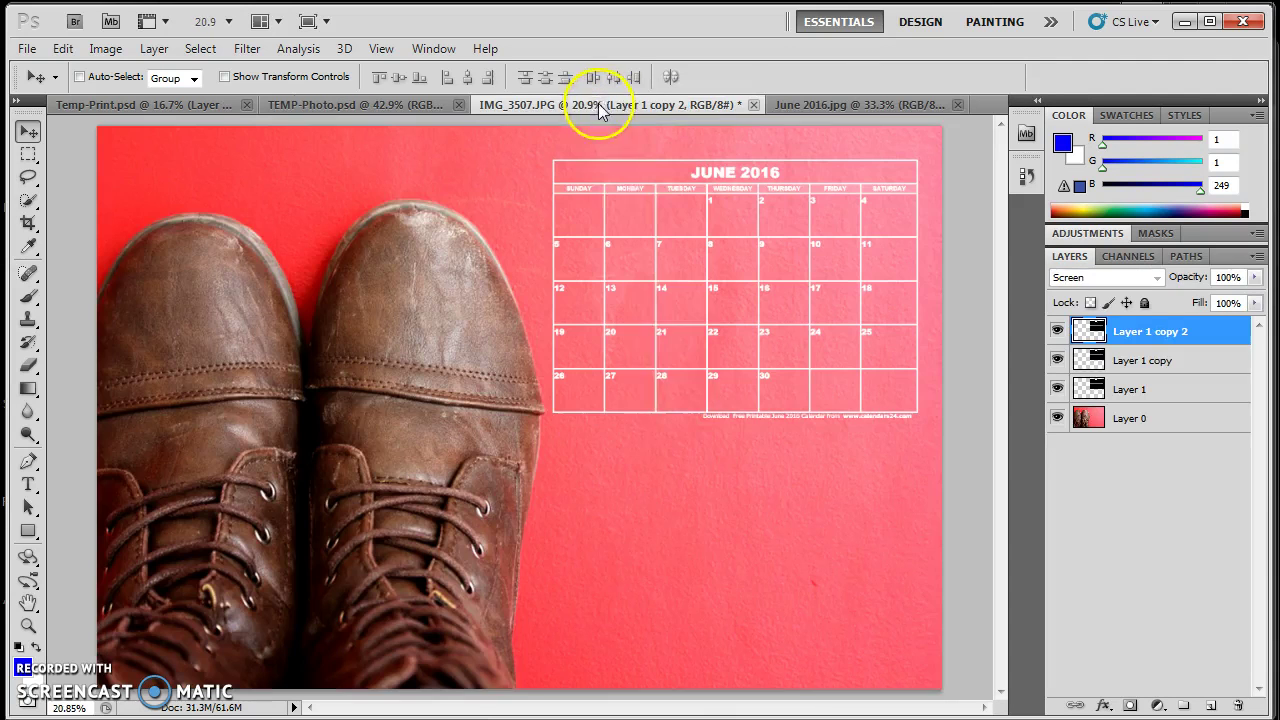
pyautogui.click(1121, 422)
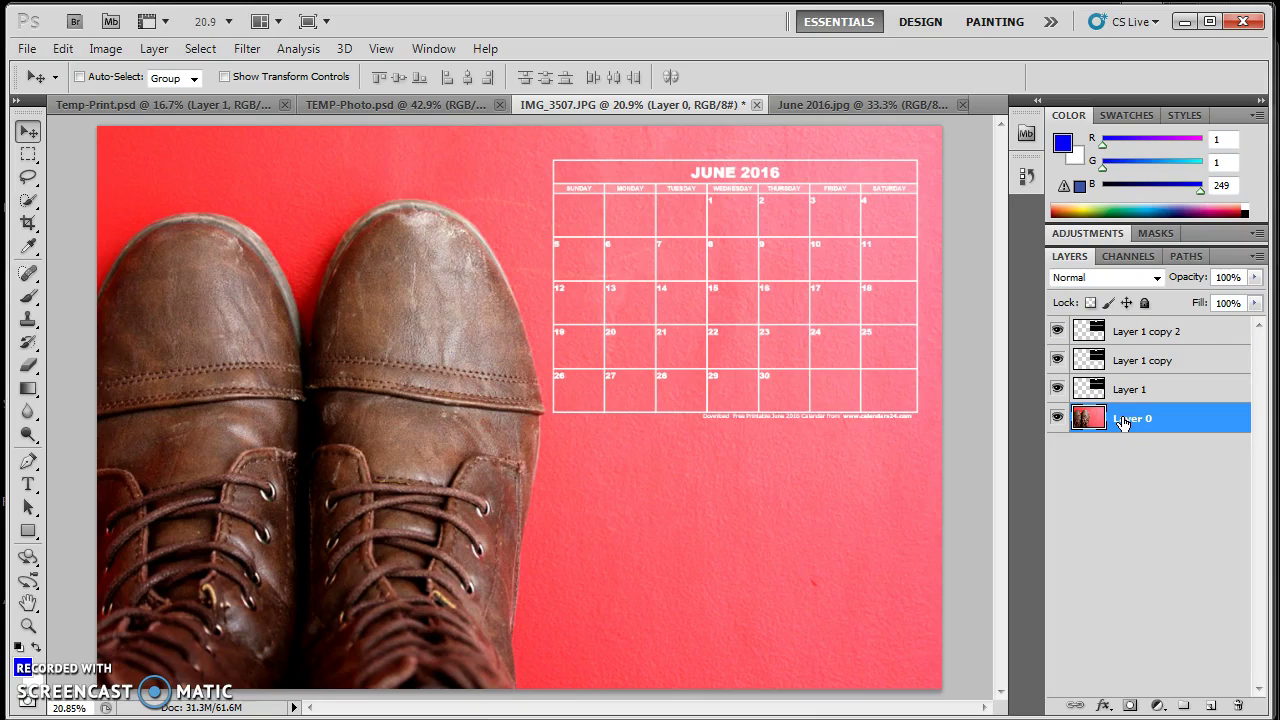
pyautogui.click(1140, 334)
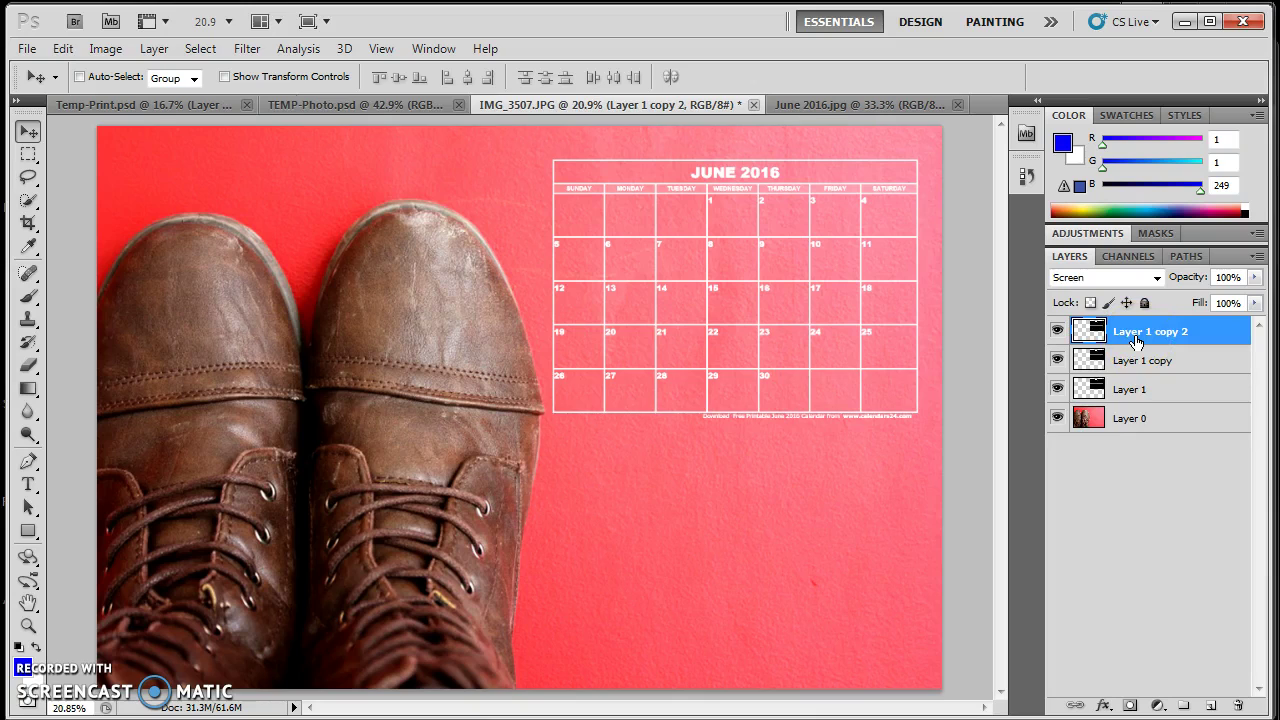
pyautogui.hotkey('ctrl', 'alt', 'shift', 'e')
pyautogui.moveTo(1098, 330); pyautogui.dragTo(1085, 457)
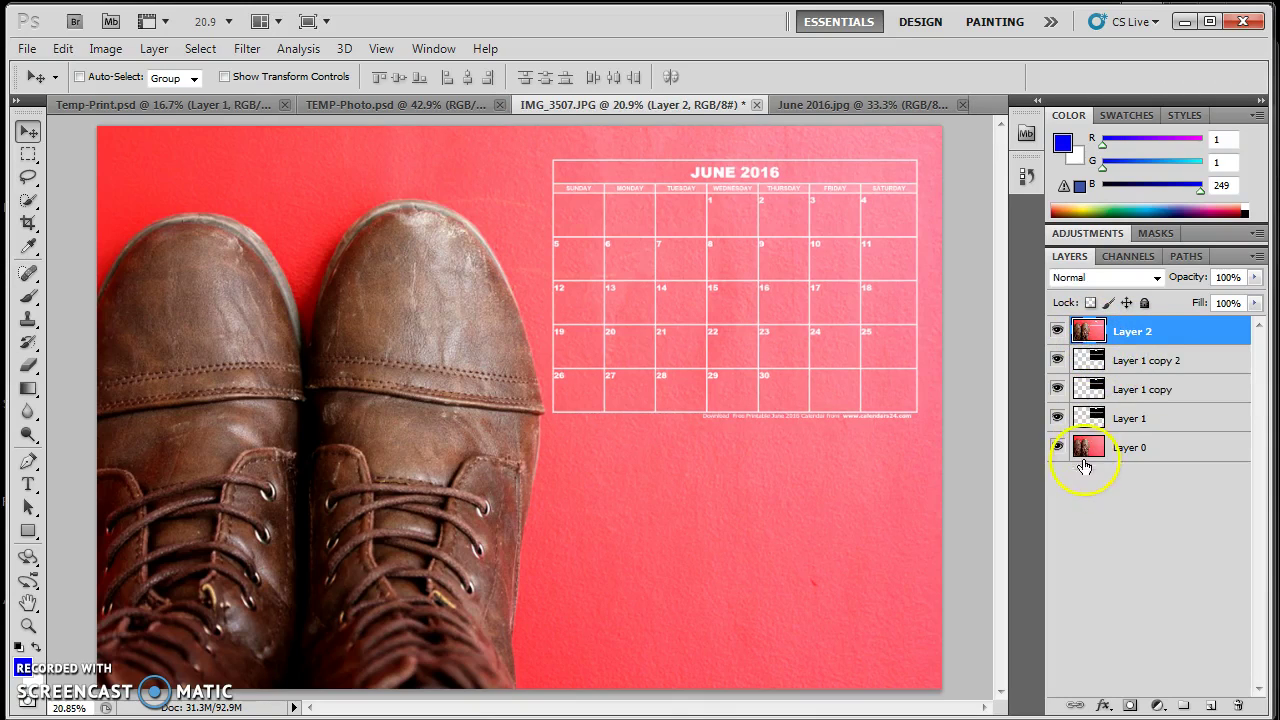
# Bring the merged layer into TEMP-Photo.psd and scale it proportionally to about 55%, positioned to fill the canvas with the whole calendar inside
pyautogui.moveTo(525, 267); pyautogui.dragTo(493, 379)
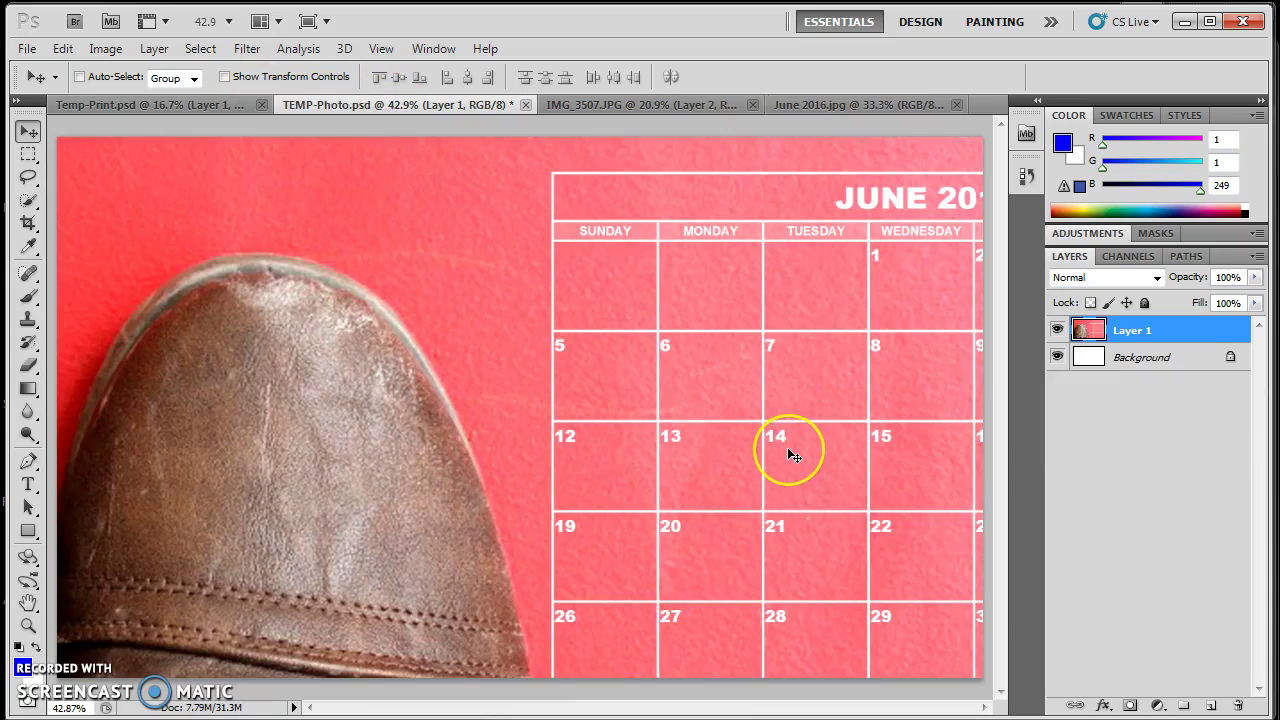
pyautogui.hotkey('ctrl', 't')
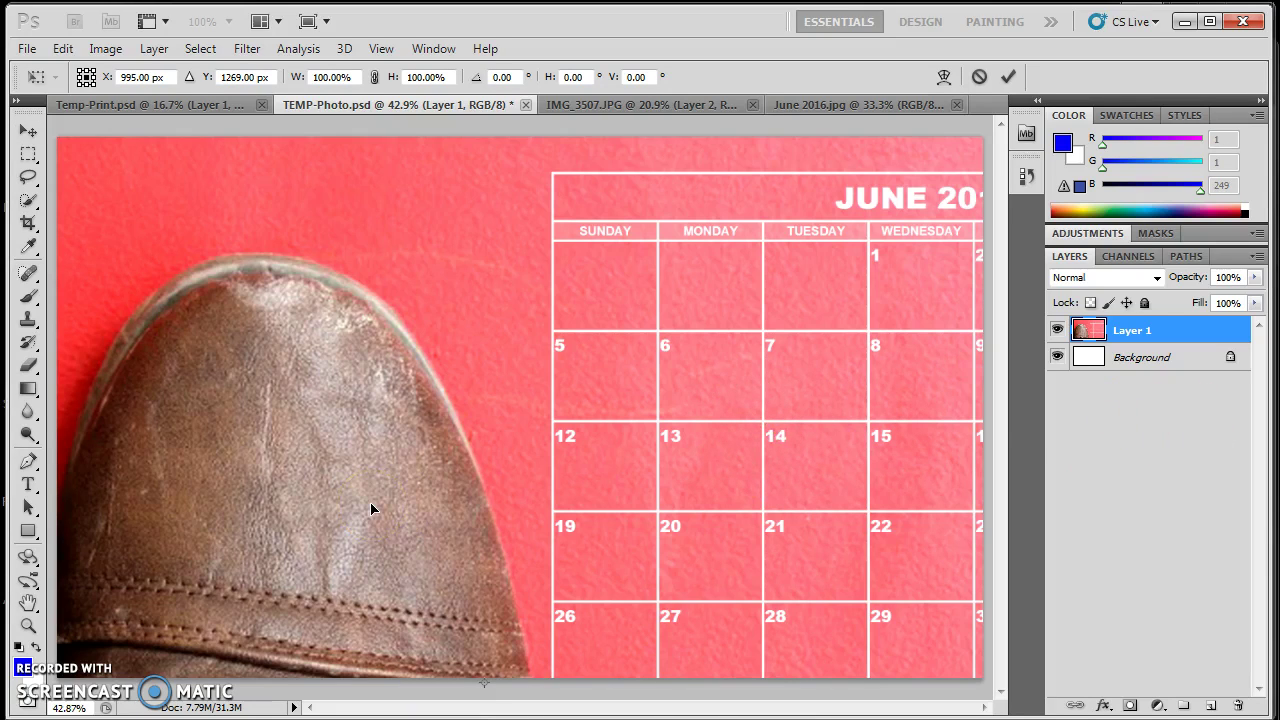
pyautogui.hotkey('ctrl', '0')
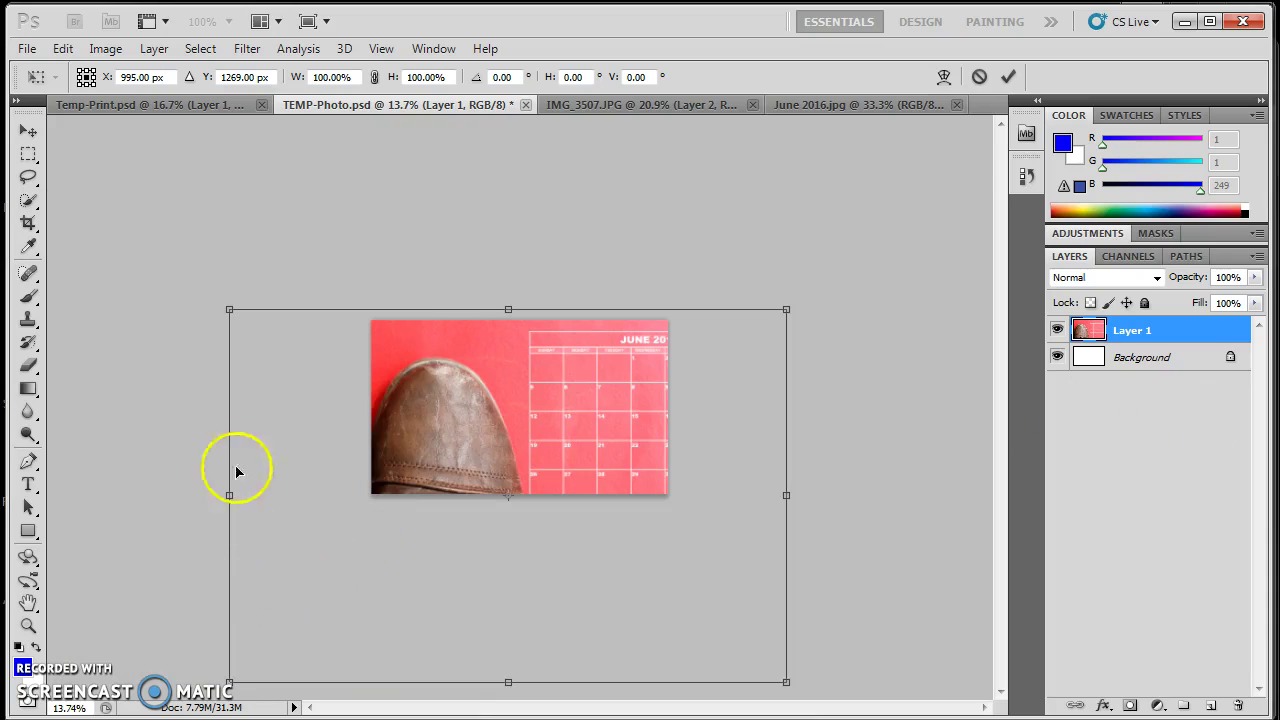
pyautogui.moveTo(787, 681); pyautogui.dragTo(691, 514)
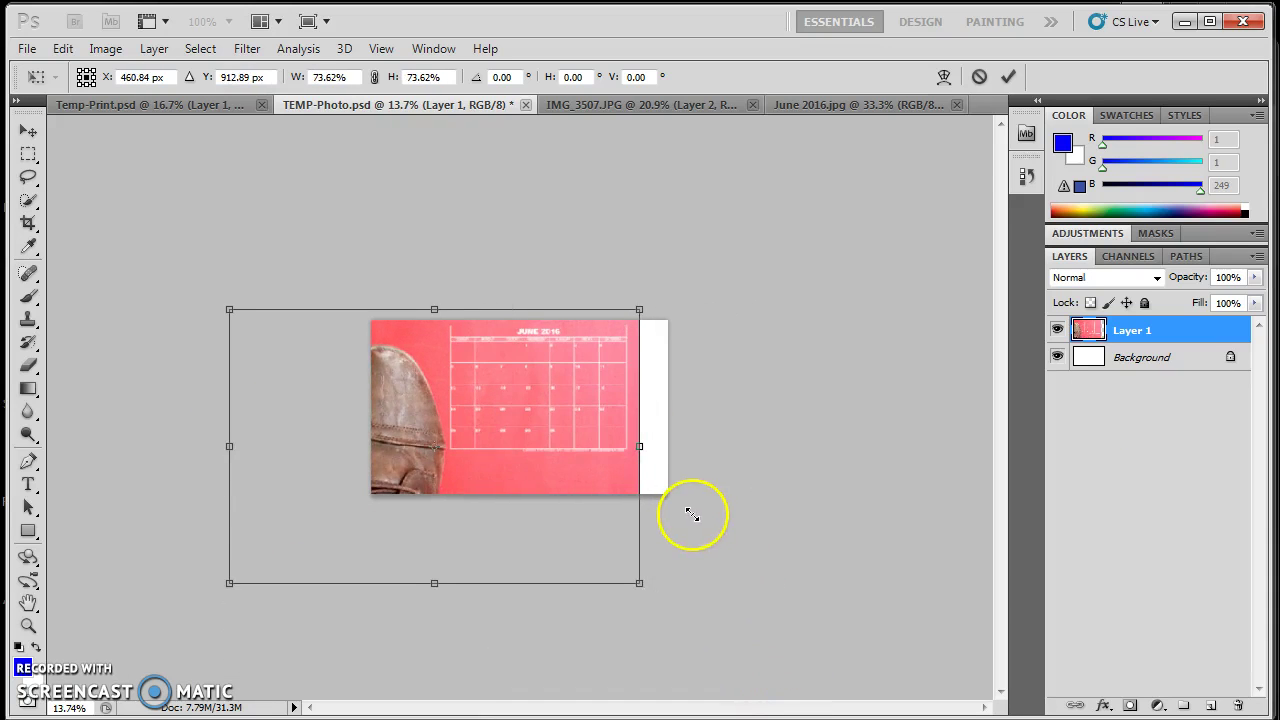
pyautogui.moveTo(529, 470); pyautogui.dragTo(582, 410)
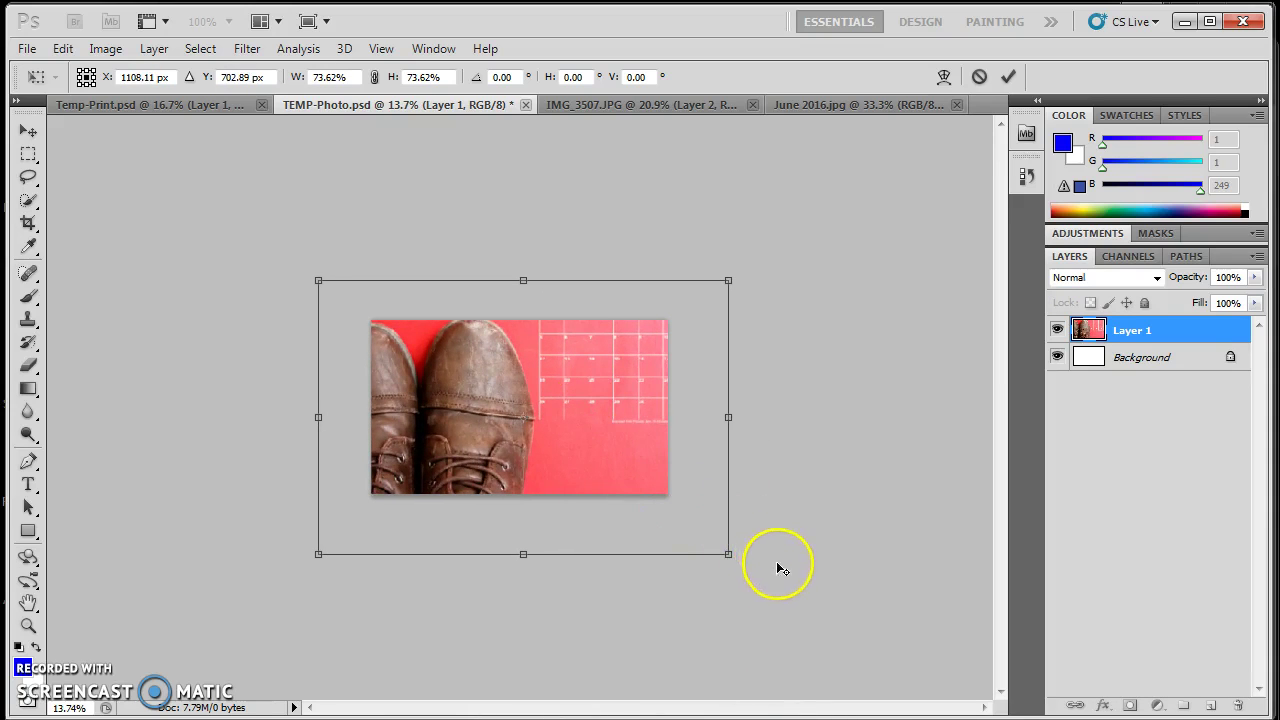
pyautogui.moveTo(729, 556); pyautogui.dragTo(677, 517)
pyautogui.moveTo(608, 440); pyautogui.dragTo(604, 450)
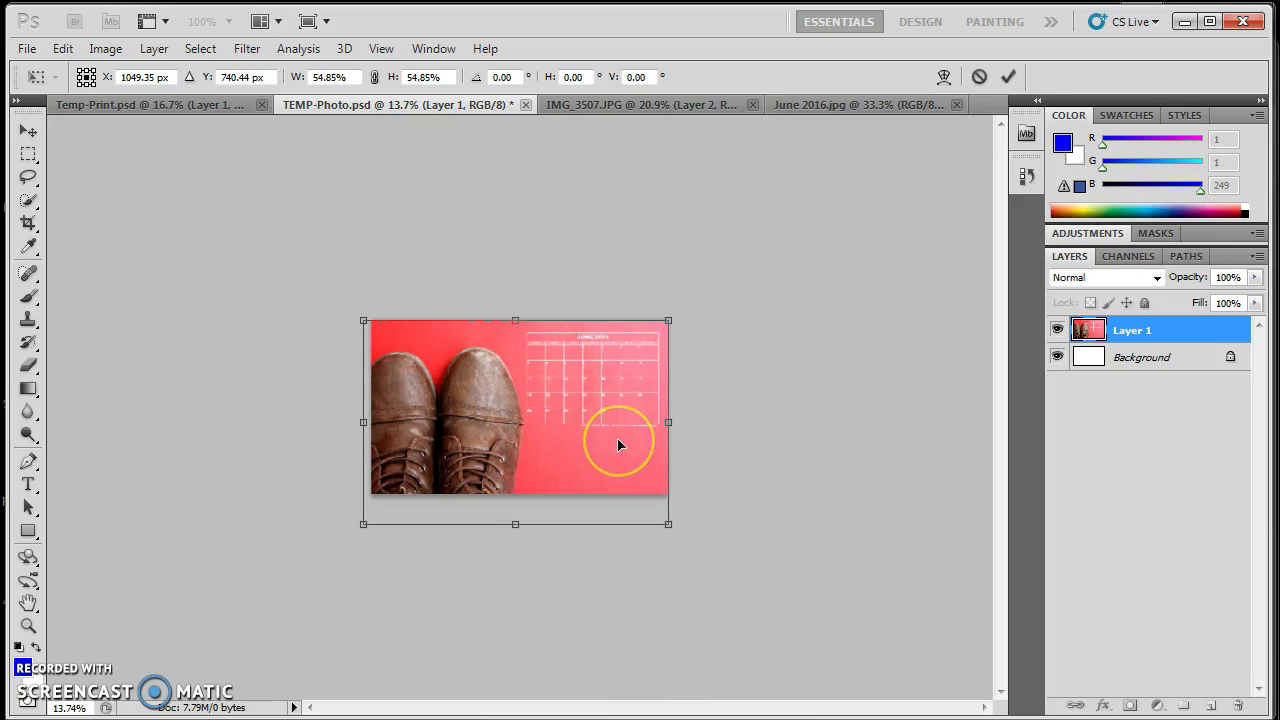
pyautogui.press('Return')
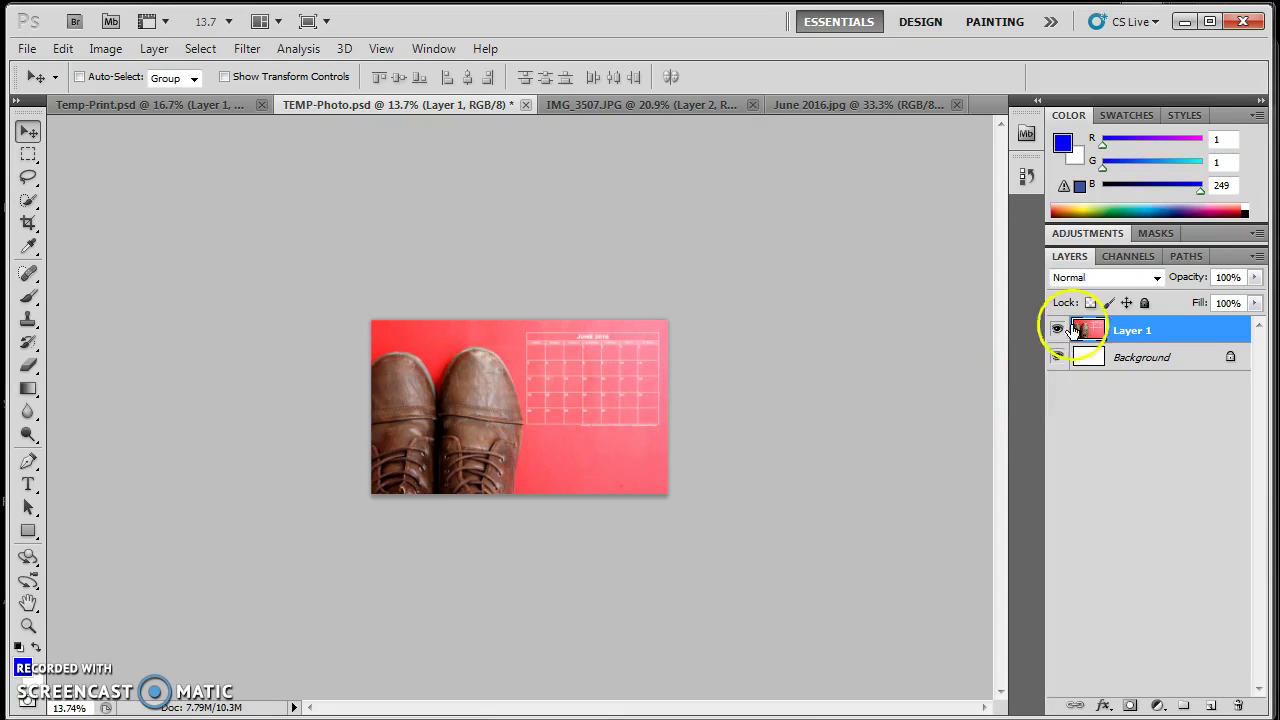
pyautogui.moveTo(578, 416); pyautogui.dragTo(527, 523)
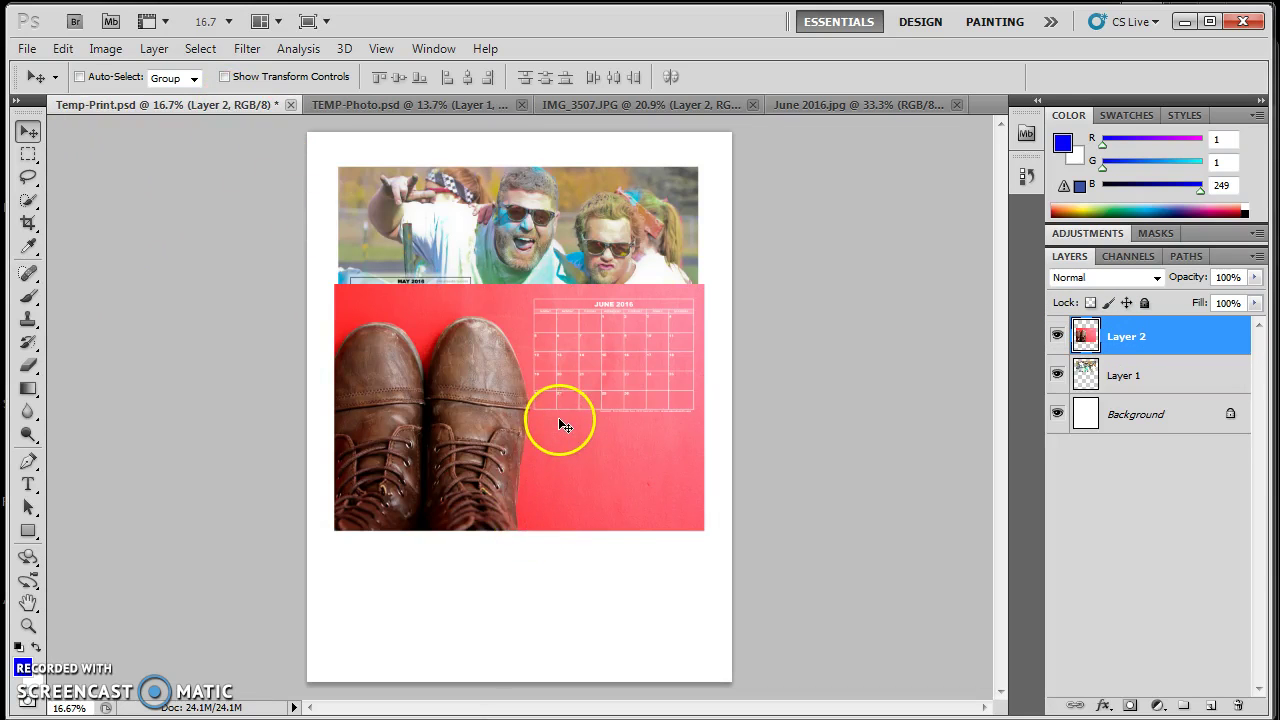
pyautogui.moveTo(559, 419); pyautogui.dragTo(567, 418)
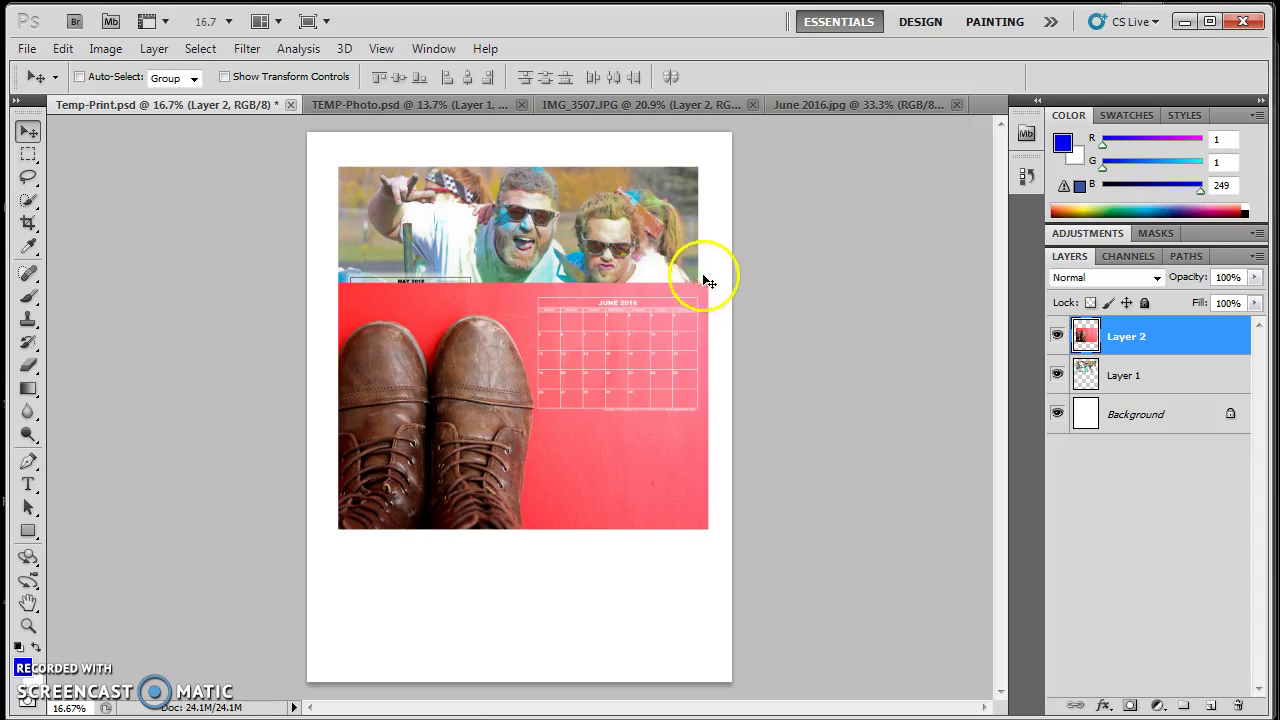
pyautogui.moveTo(677, 314); pyautogui.dragTo(673, 316)
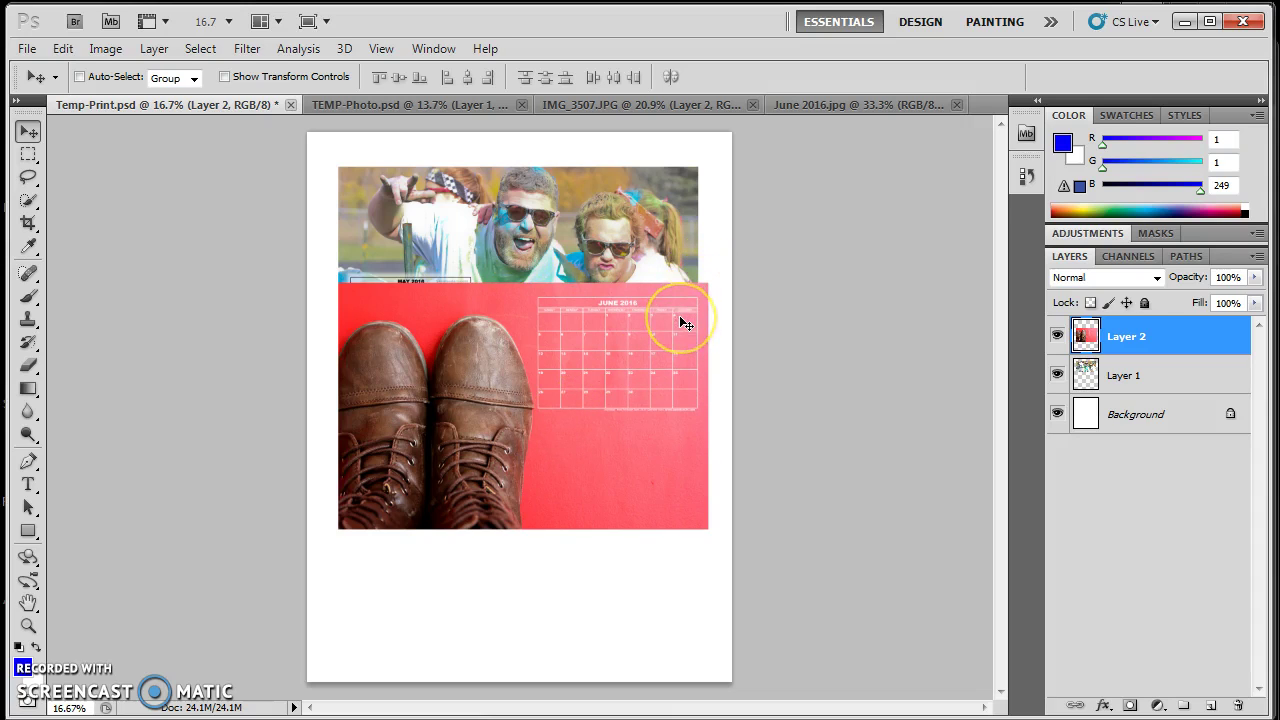
pyautogui.press('Delete')
# Crop TEMP-Photo.psd to its full canvas to trim the shoe layer's overflow beyond the edges
pyautogui.click(425, 106)
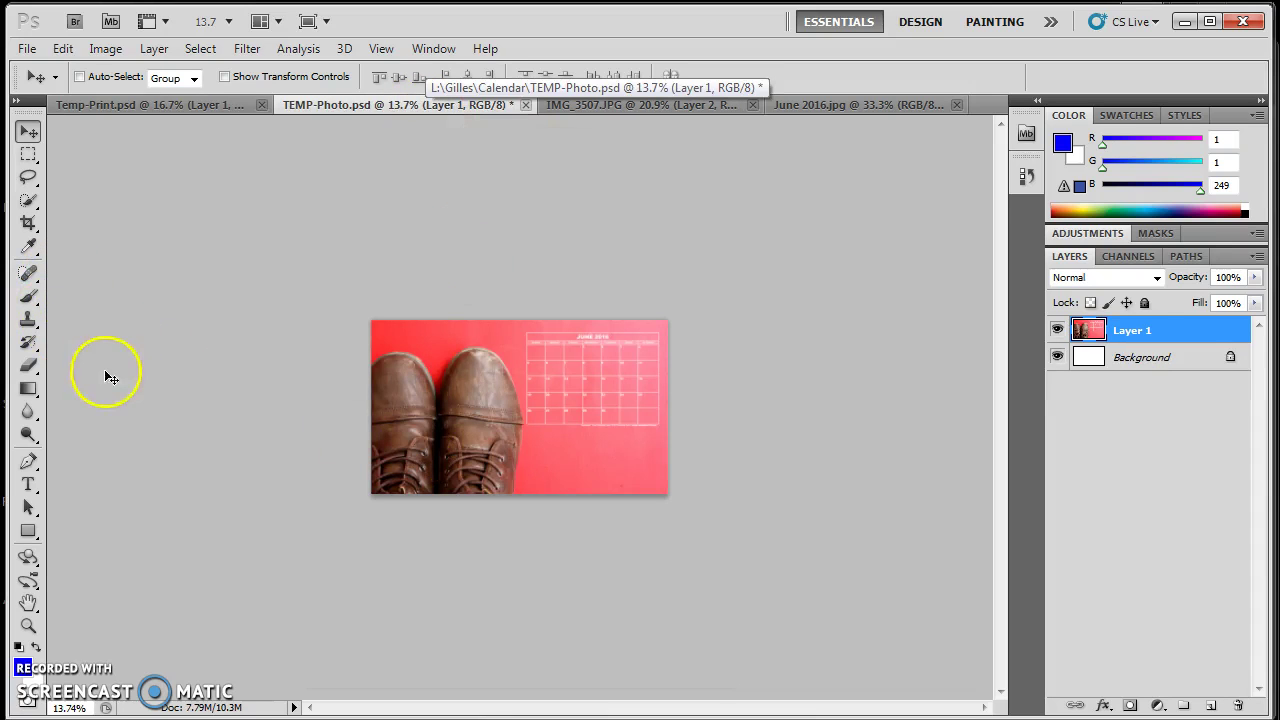
pyautogui.press('c')
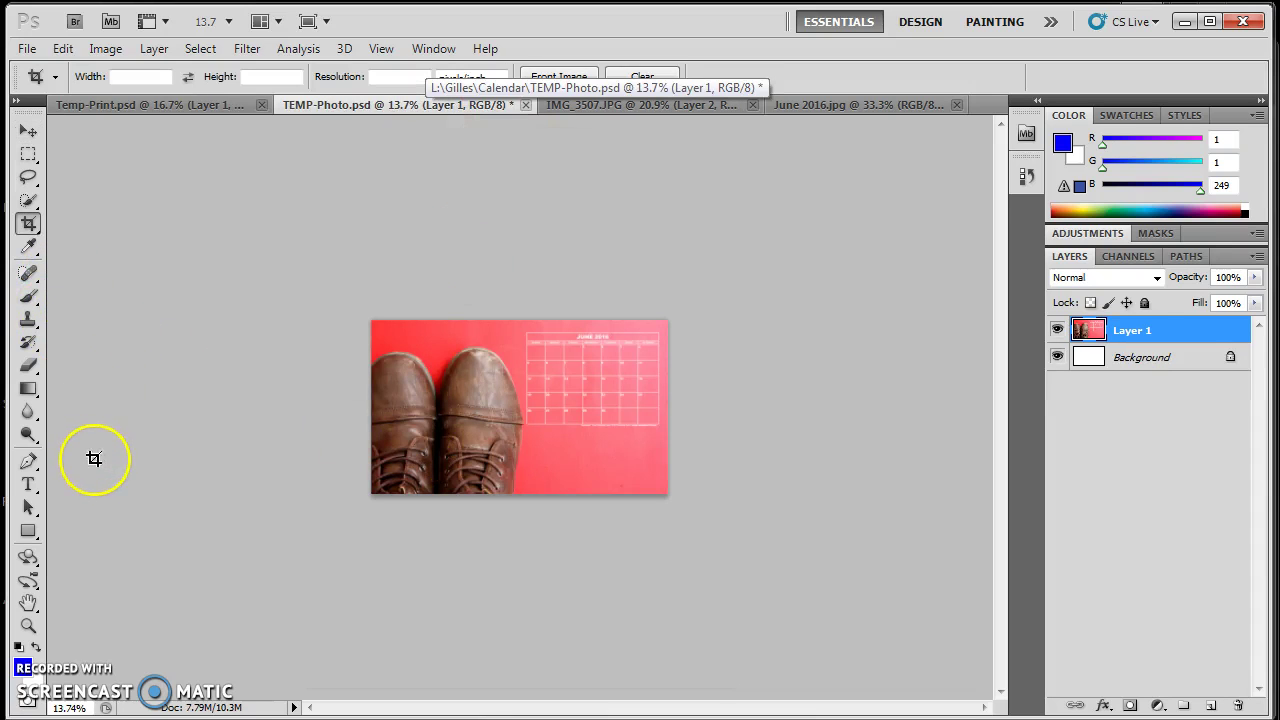
pyautogui.moveTo(365, 320); pyautogui.dragTo(745, 605)
pyautogui.press('Return')
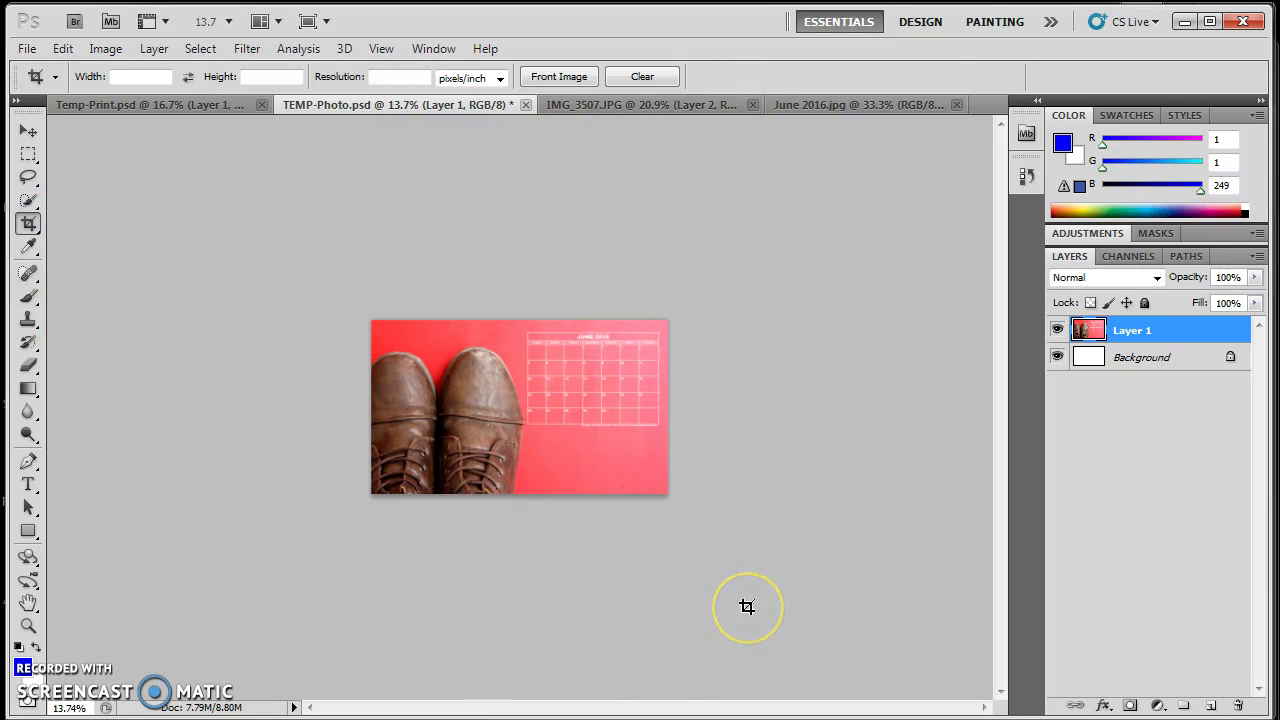
# Bring the cropped June calendar photo into Temp-Print.psd and align it directly below the May photo
pyautogui.press('v')
pyautogui.click(629, 467)
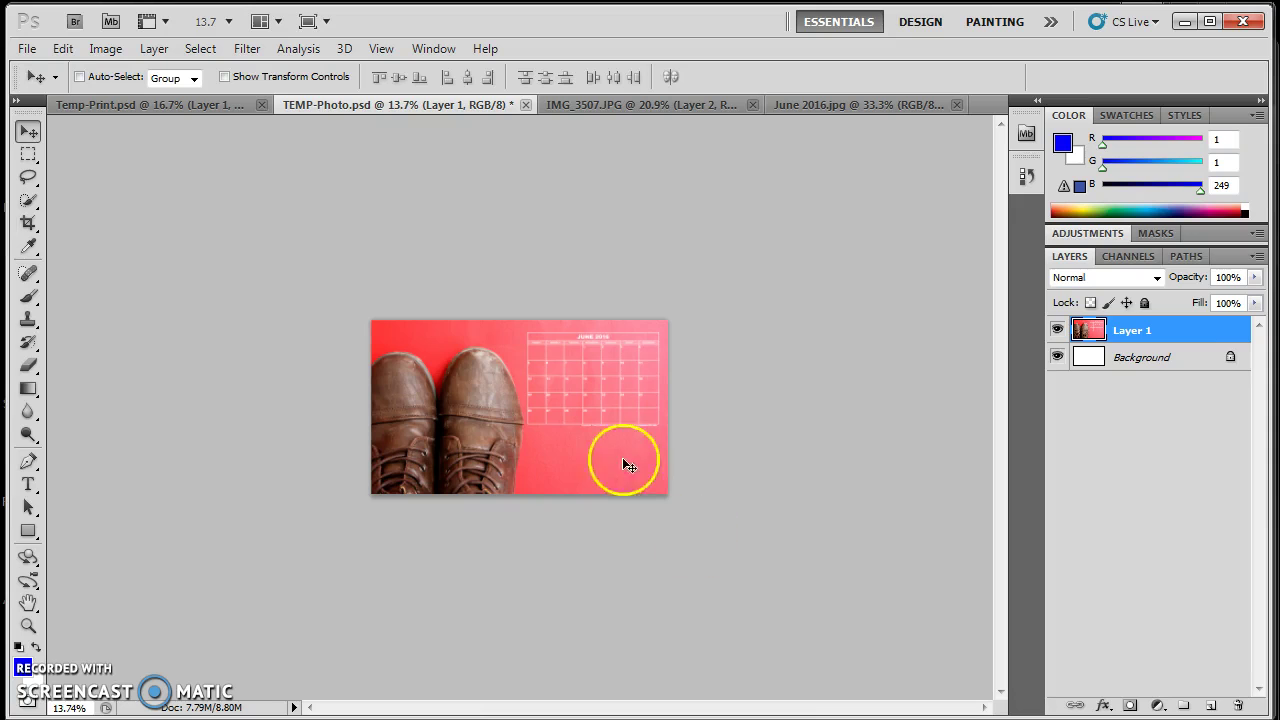
pyautogui.moveTo(549, 406); pyautogui.dragTo(566, 477)
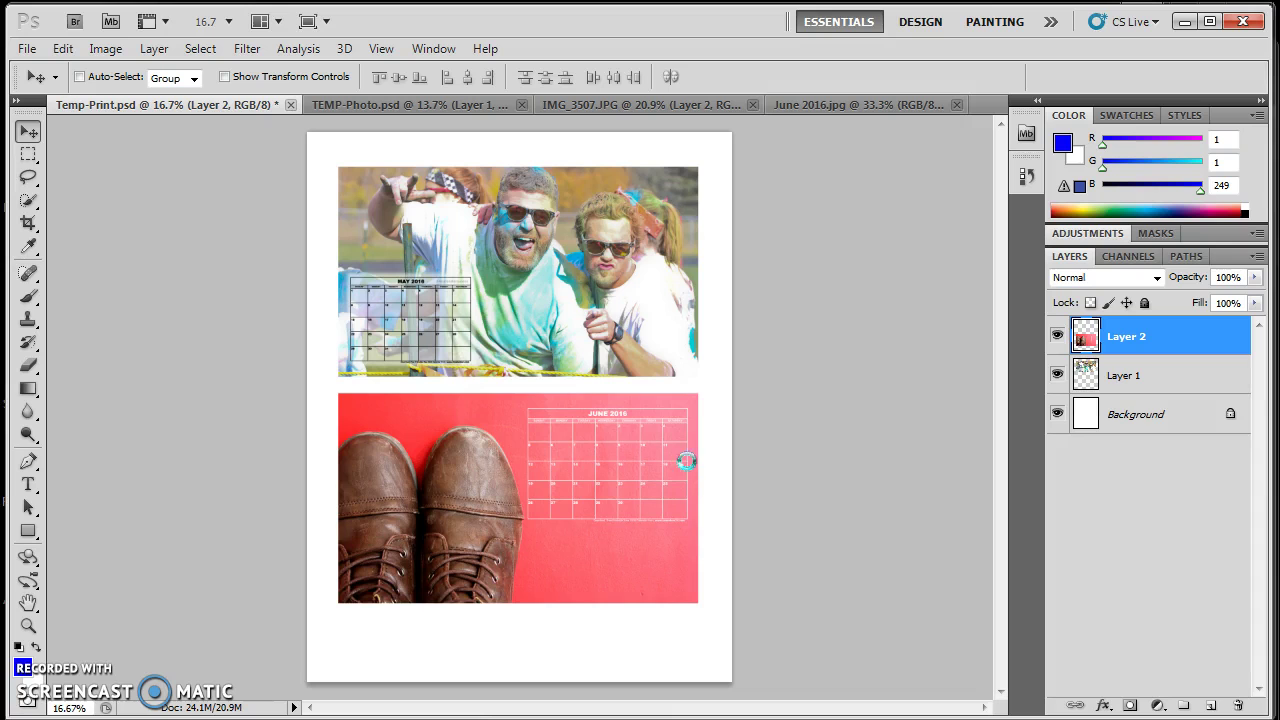
# Preview the two-photo page in the print settings and leave without printing
pyautogui.hotkey('ctrl', 'p')
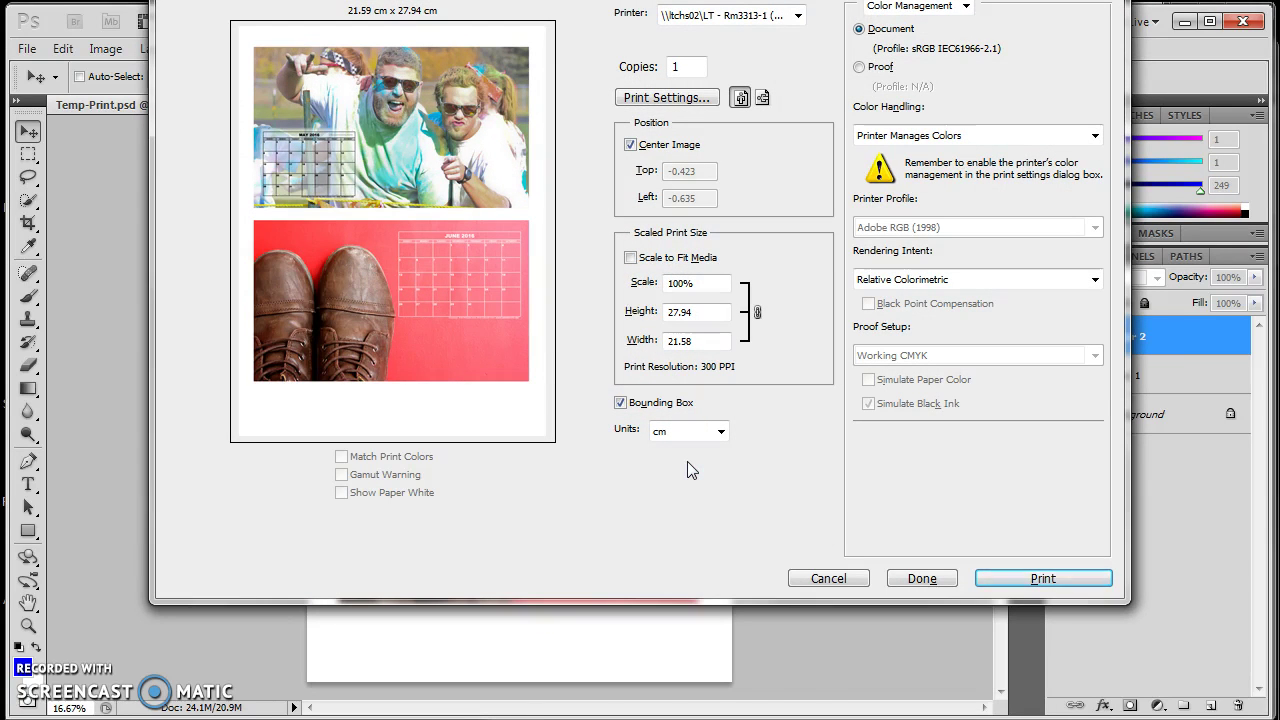
pyautogui.click(812, 580)
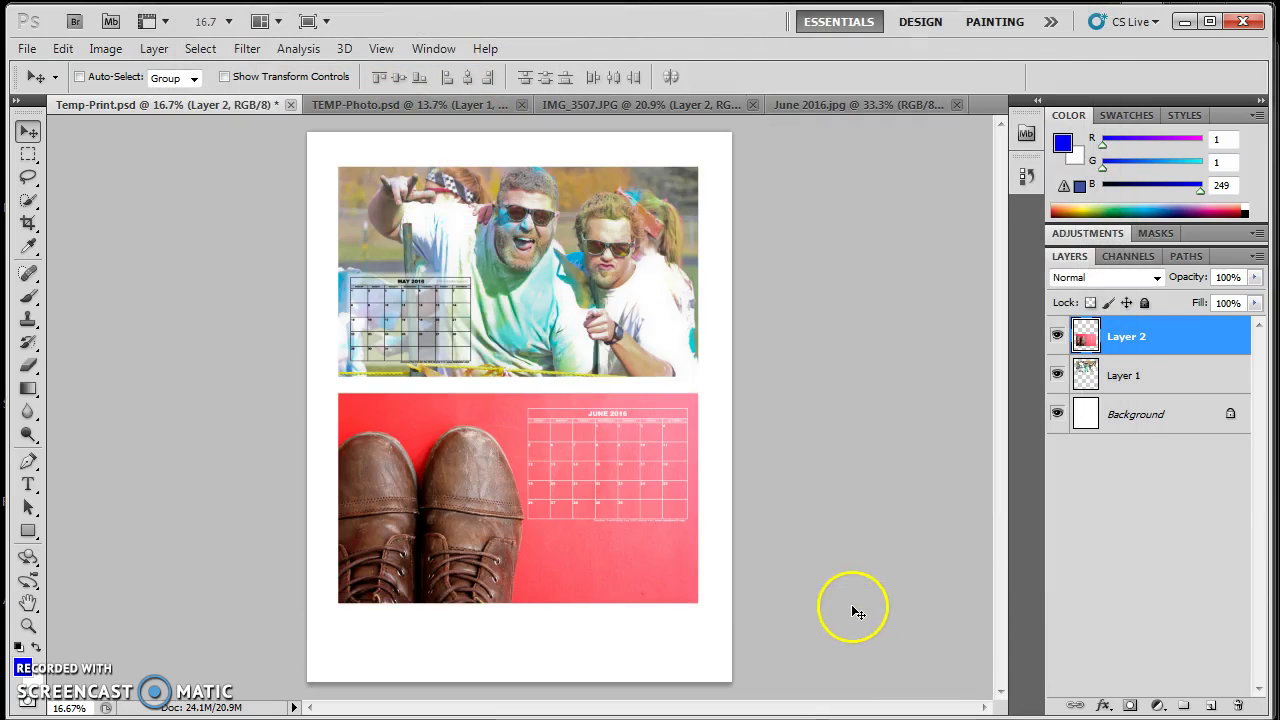